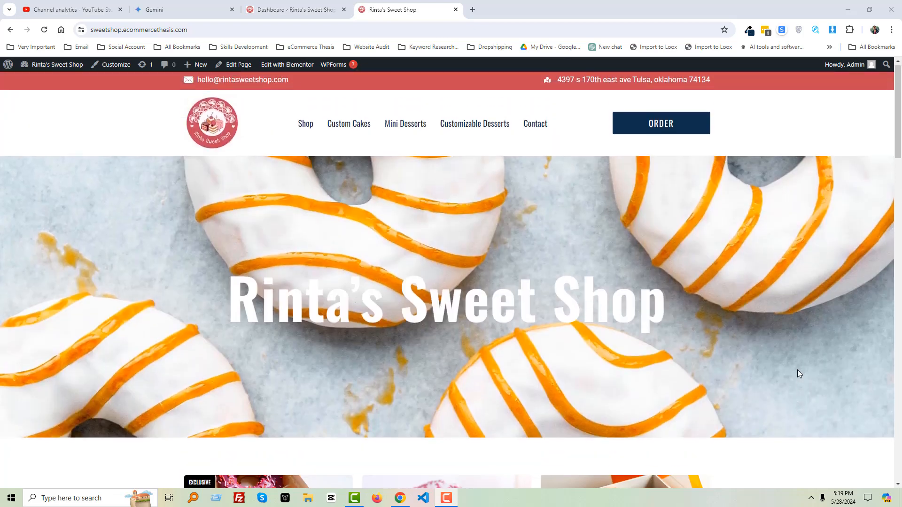
- Browse the shop's homepage and open the Order page
scroll(797, 371, "down", 5)
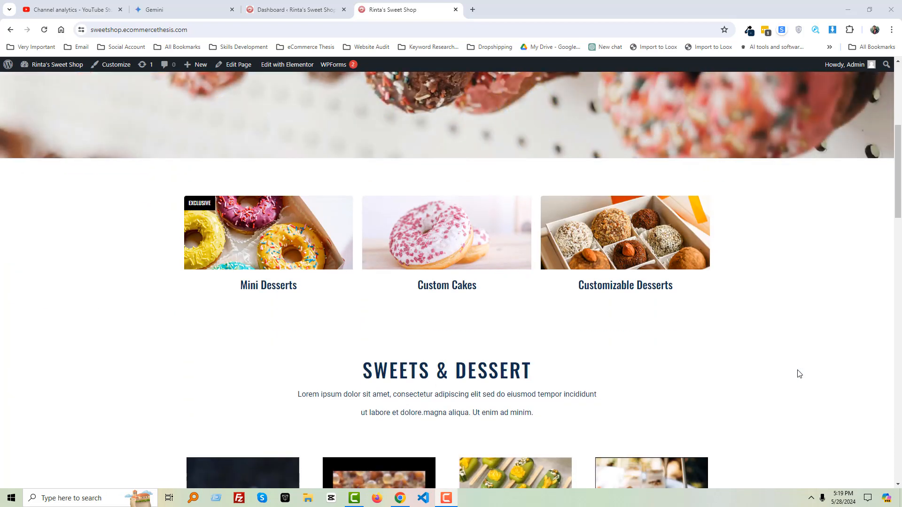
scroll(800, 374, "down", 10)
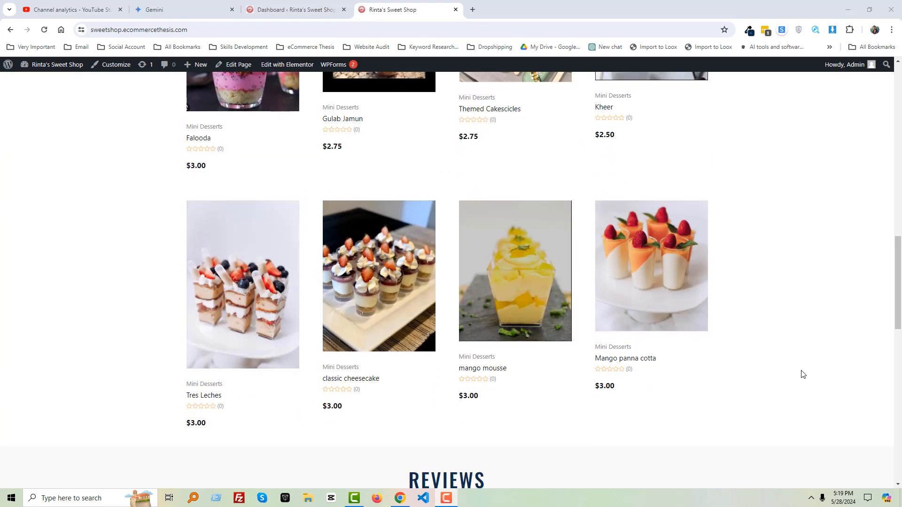
scroll(803, 374, "up", 15)
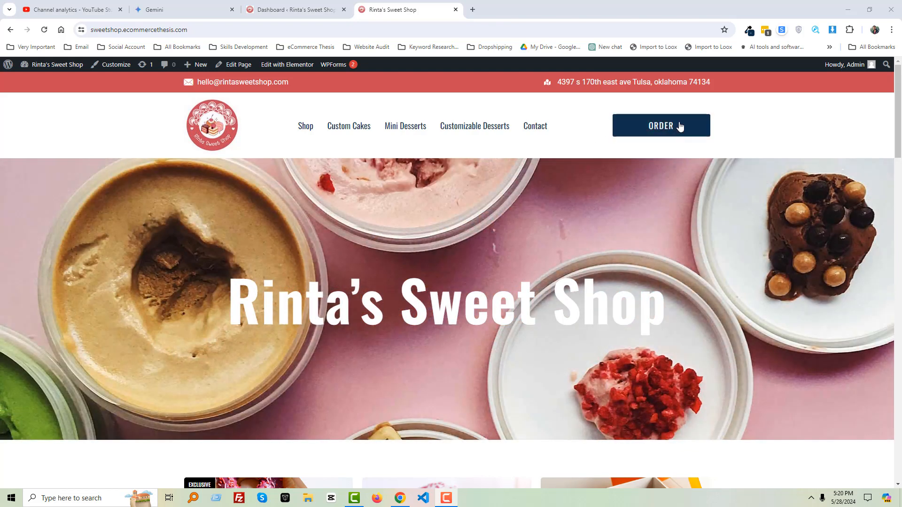
left_click(673, 127)
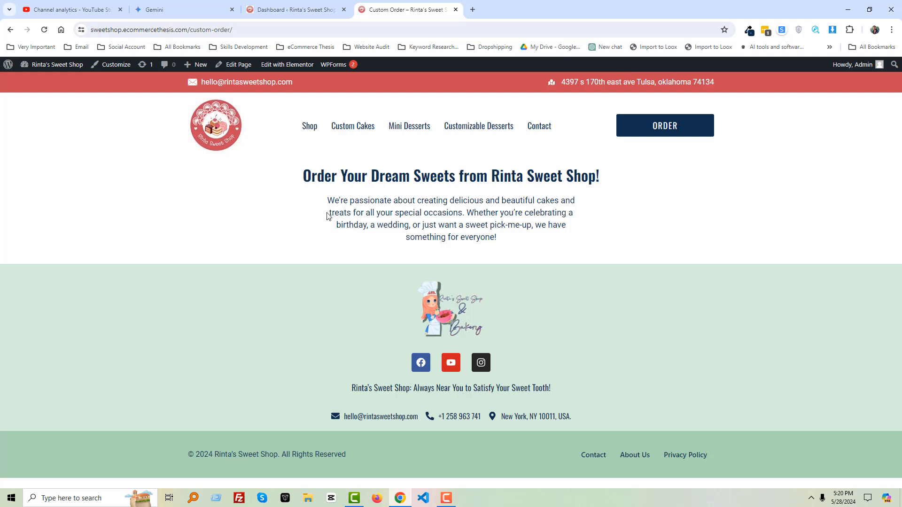
- Go to the WordPress dashboard, open WPForms and start adding a new form
left_click(170, 8)
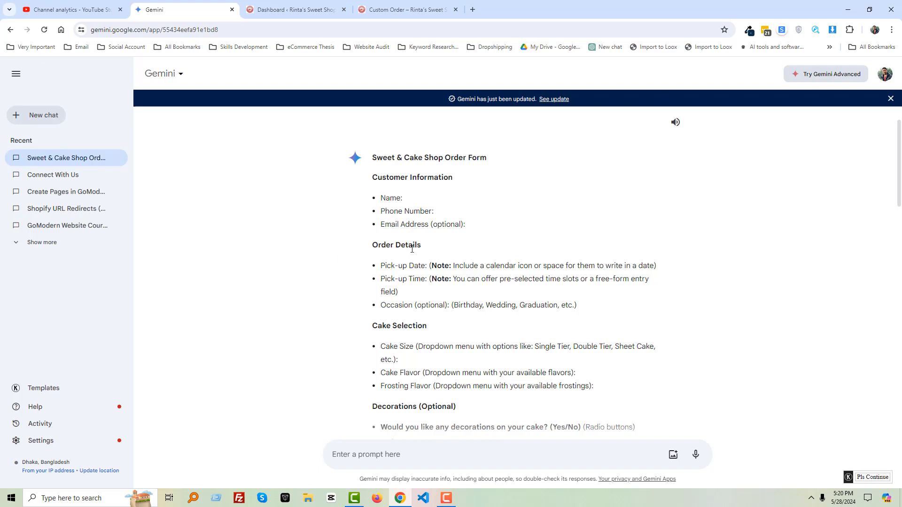
left_click(299, 10)
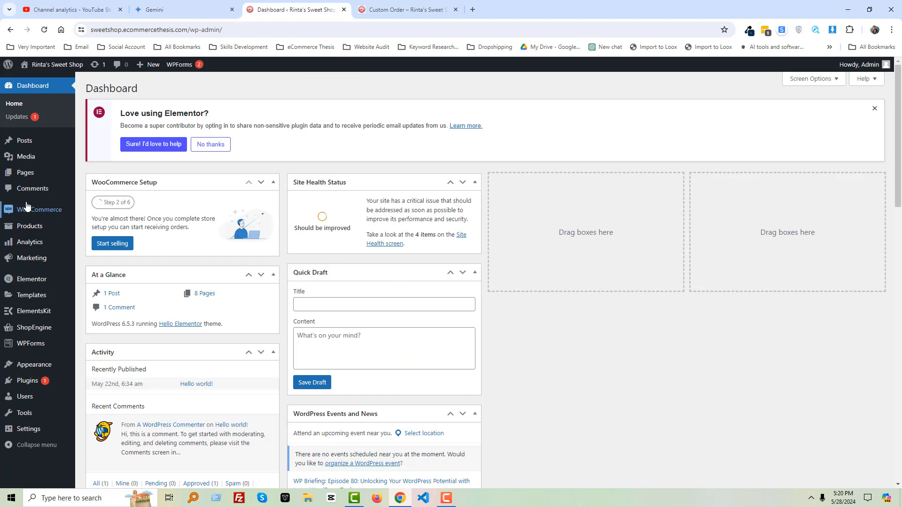
mouse_move(39, 350)
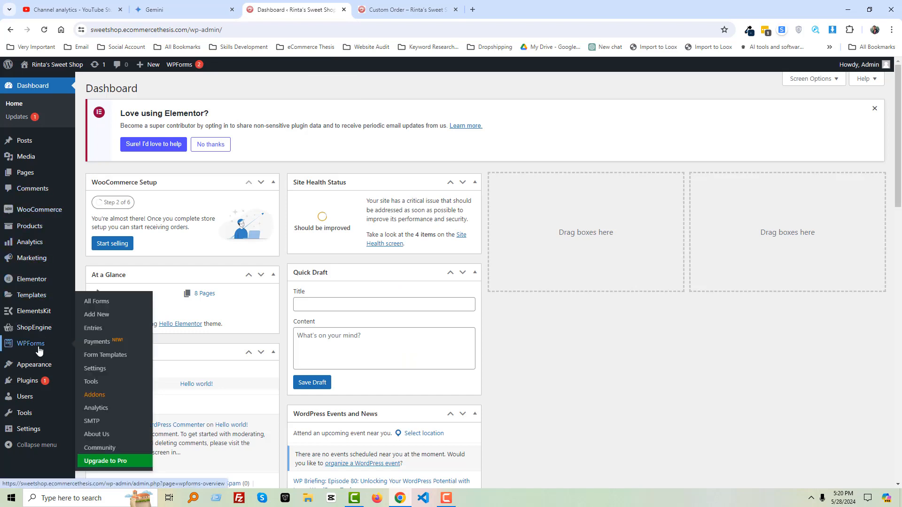
left_click(38, 350)
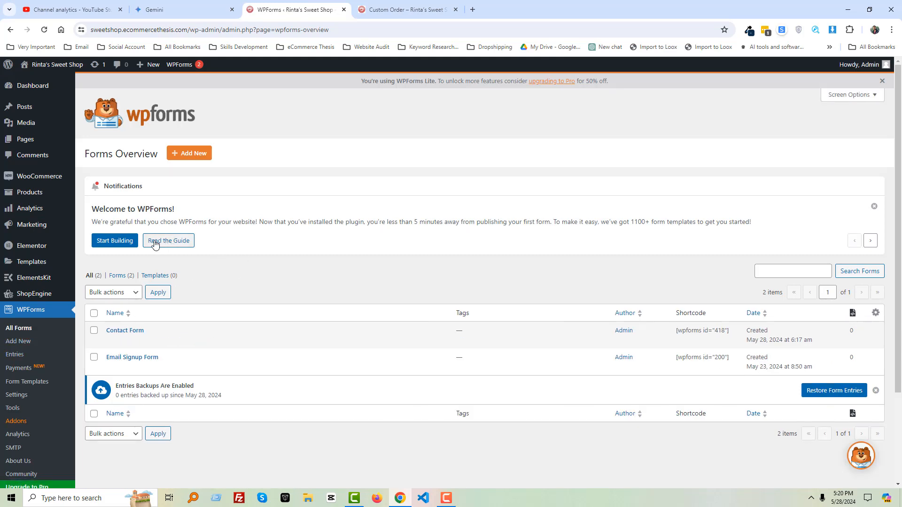
left_click(188, 156)
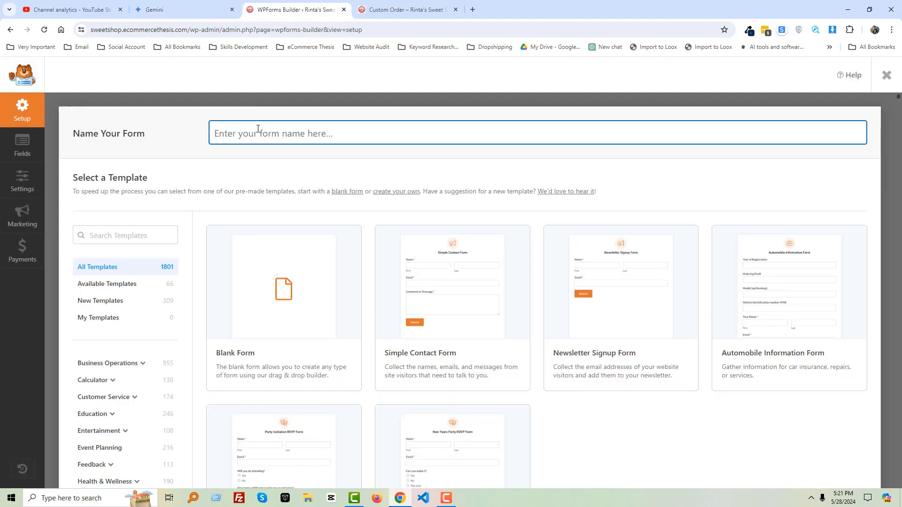
- Name the form Custom Order Form and create it from the Blank Form template
left_click(258, 129)
type("Custom Order Form")
scroll(386, 224, "down", 1)
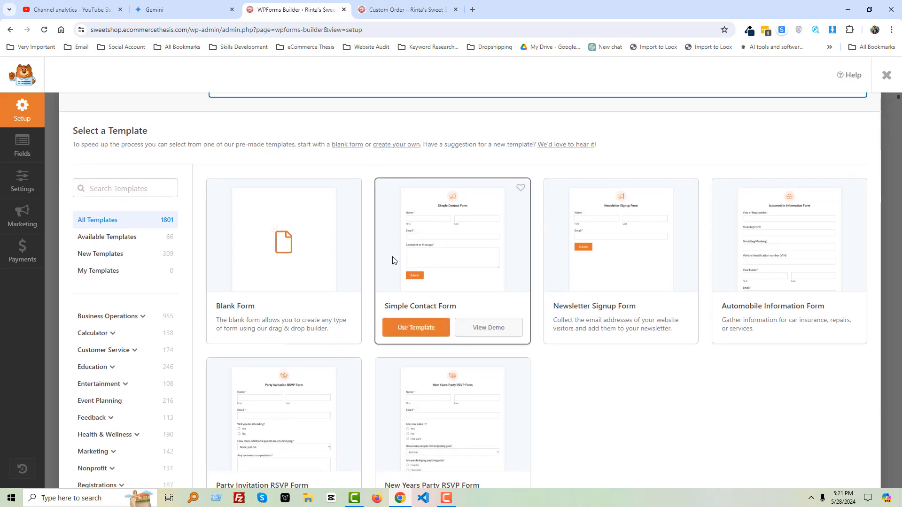
scroll(308, 268, "down", 1)
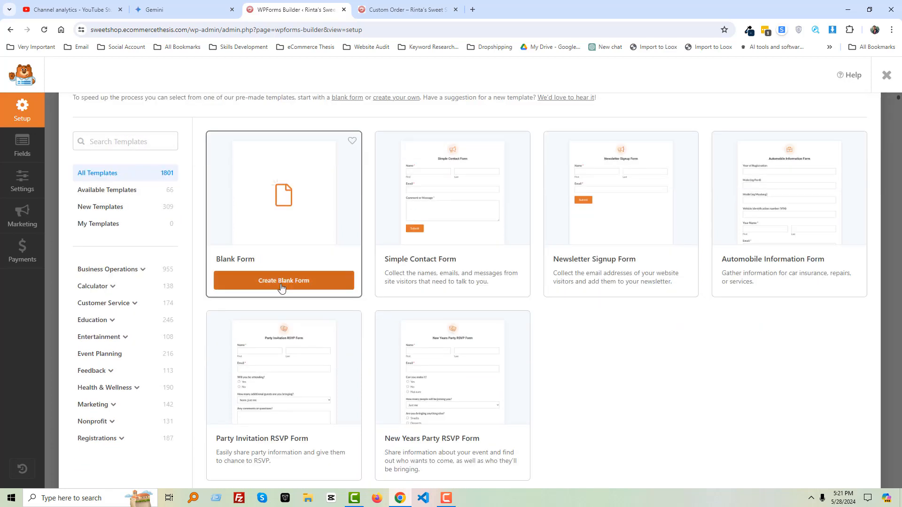
left_click(283, 328)
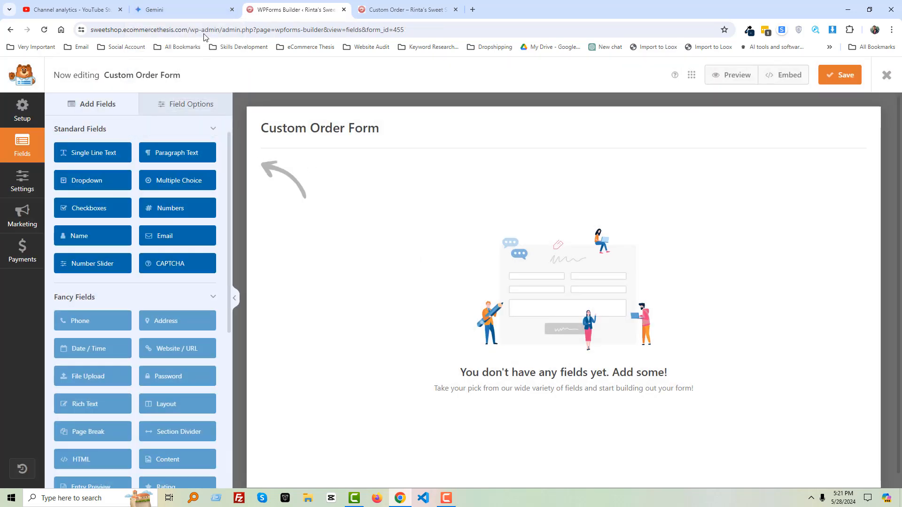
- Add a Single Line Text field to the form and label it Name
left_click(199, 10)
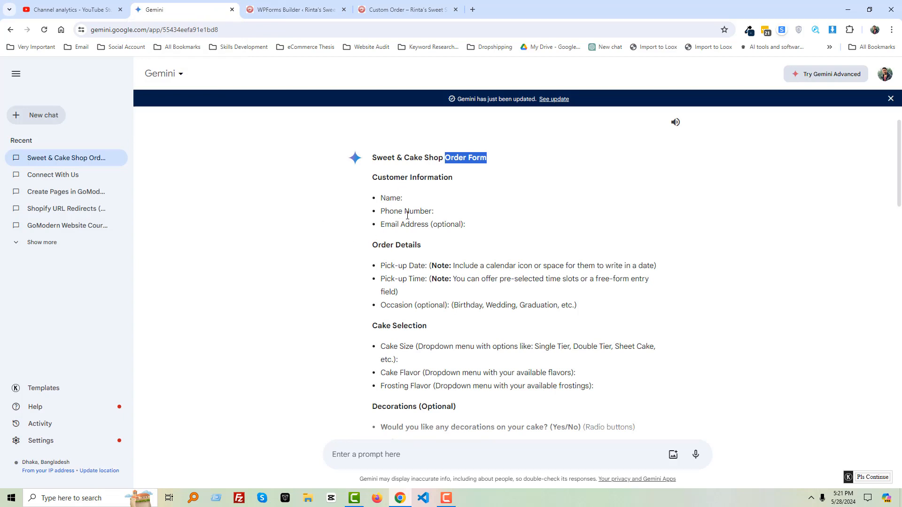
left_click(284, 5)
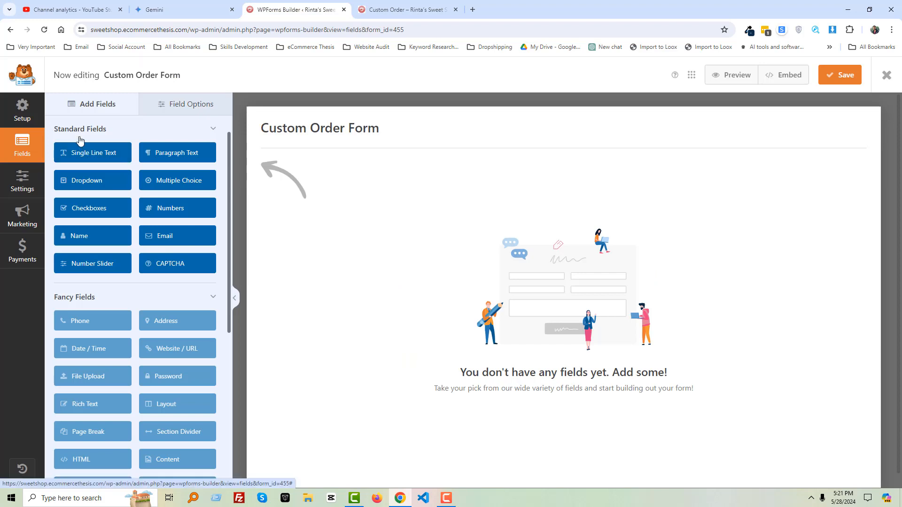
left_click_drag(90, 154, 308, 177)
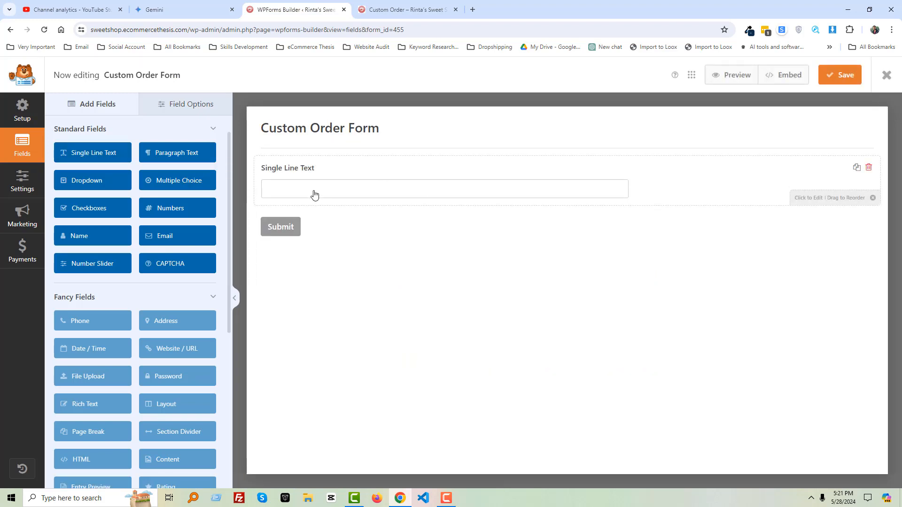
left_click(302, 171)
left_click(126, 181)
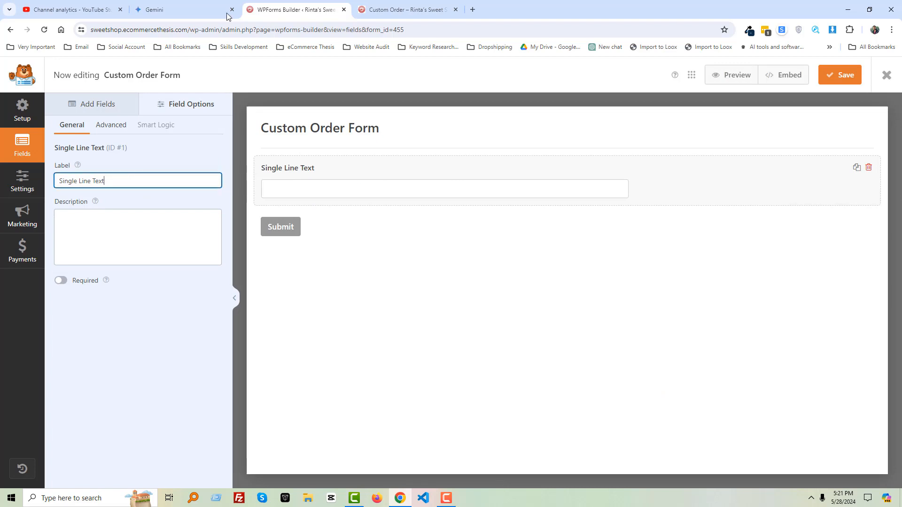
left_click(185, 8)
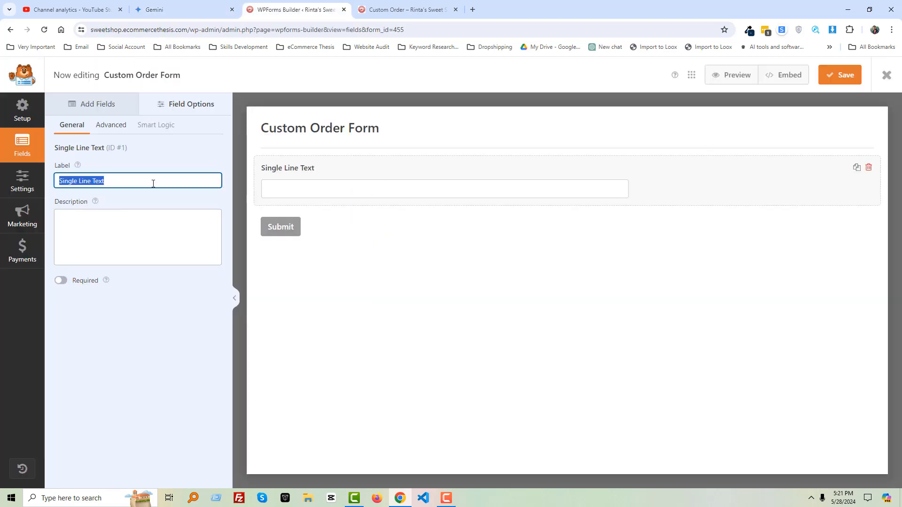
type("Name")
- Add a Numbers field below Name and label it Phone Number, taking the wording from the Gemini outline
left_click(181, 9)
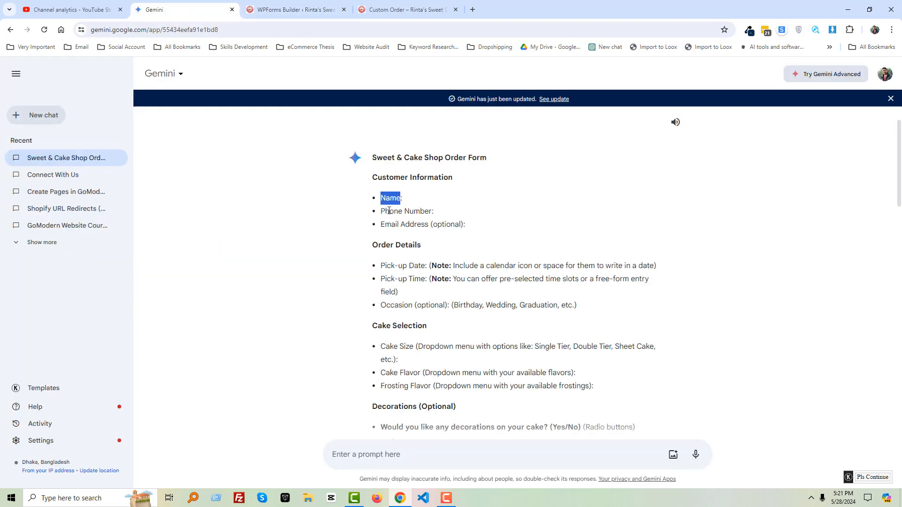
left_click_drag(381, 212, 433, 213)
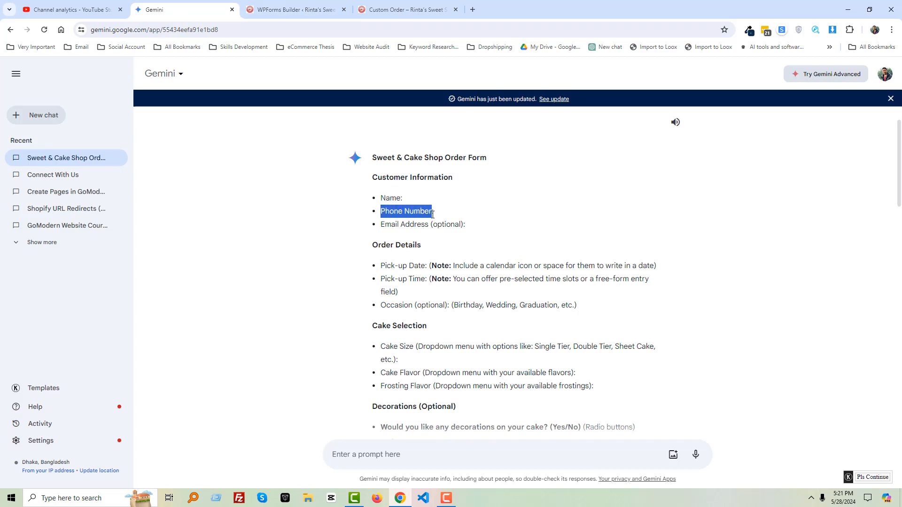
left_click(312, 10)
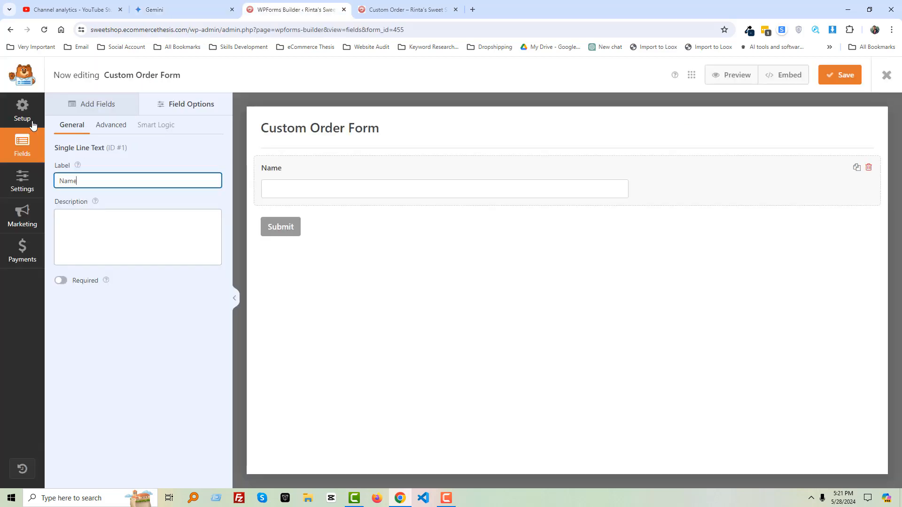
left_click(23, 117)
left_click(93, 104)
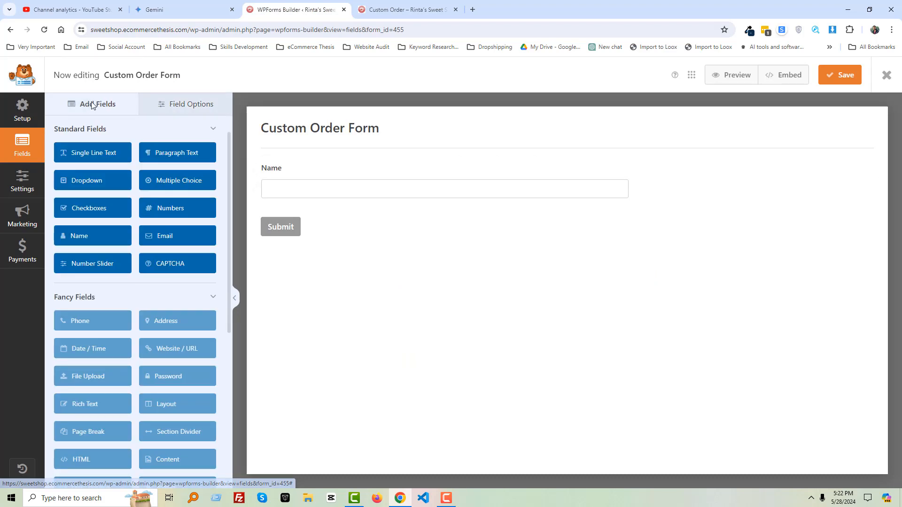
left_click_drag(170, 211, 296, 218)
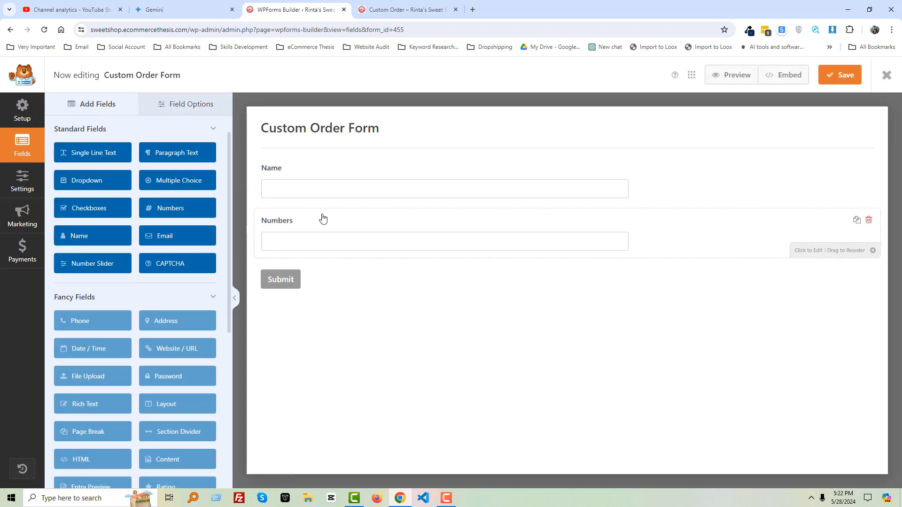
left_click(292, 228)
left_click(145, 183)
key("ctrl+a")
type("Phone Number")
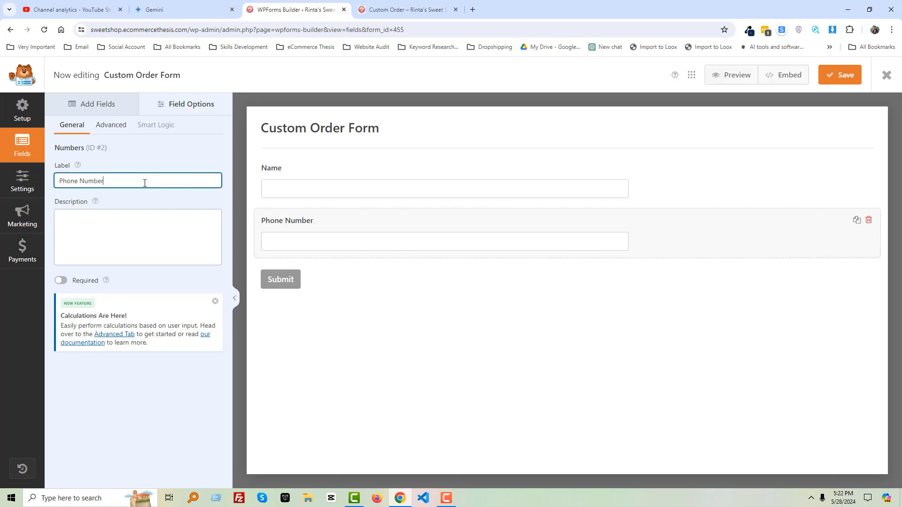
- Add an Email field below Phone Number and relabel it Email Address
left_click(191, 9)
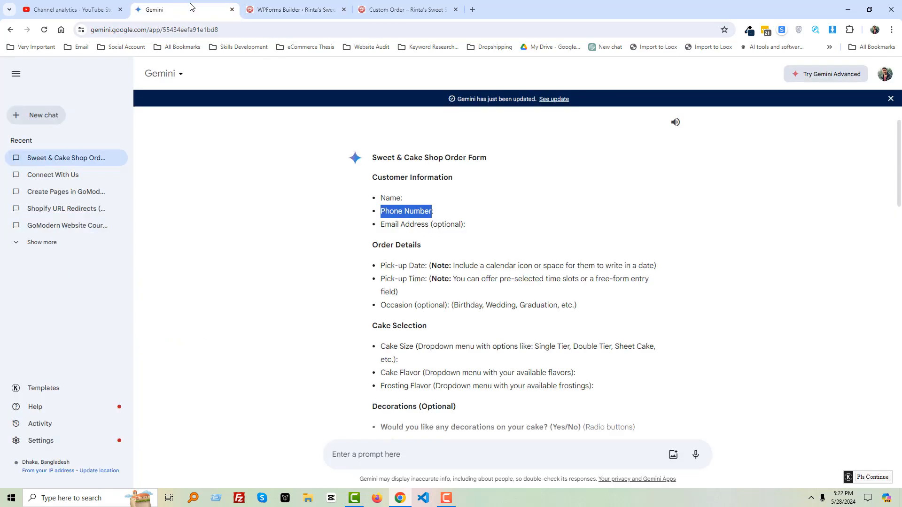
left_click_drag(381, 225, 429, 228)
left_click(288, 11)
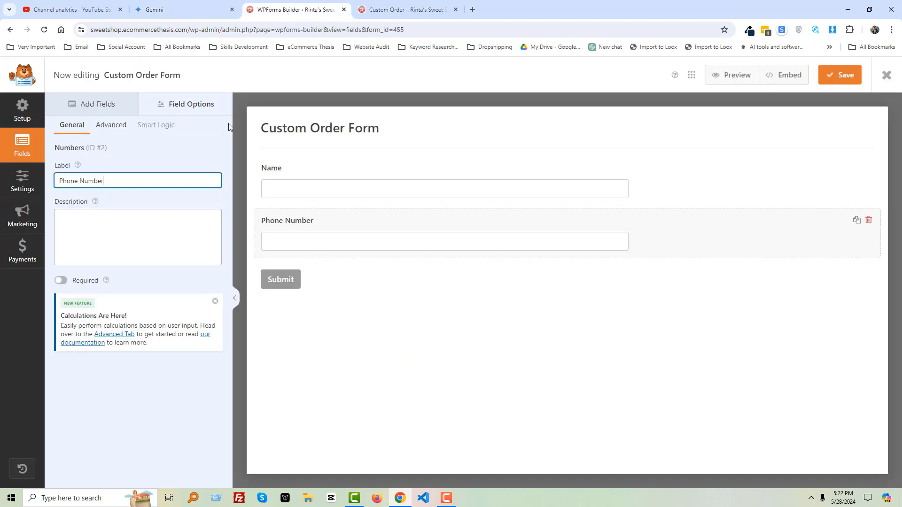
left_click(90, 109)
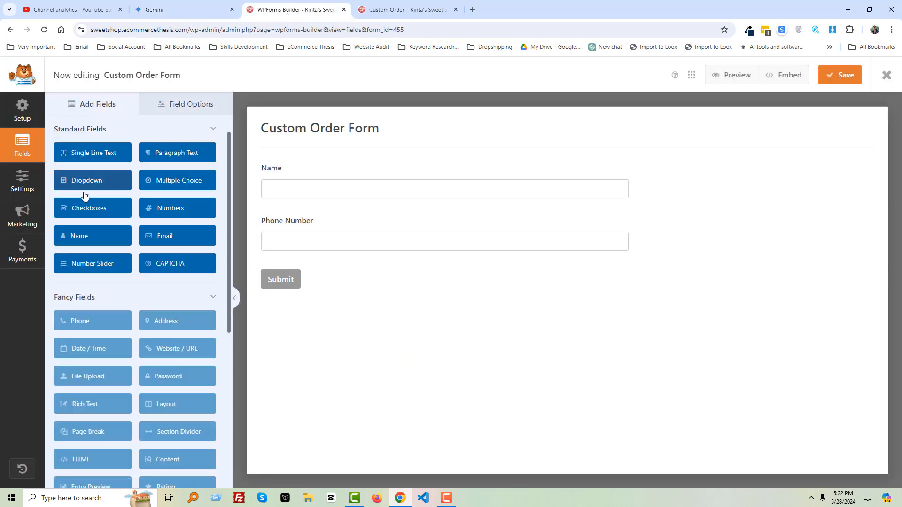
left_click_drag(262, 246, 276, 280)
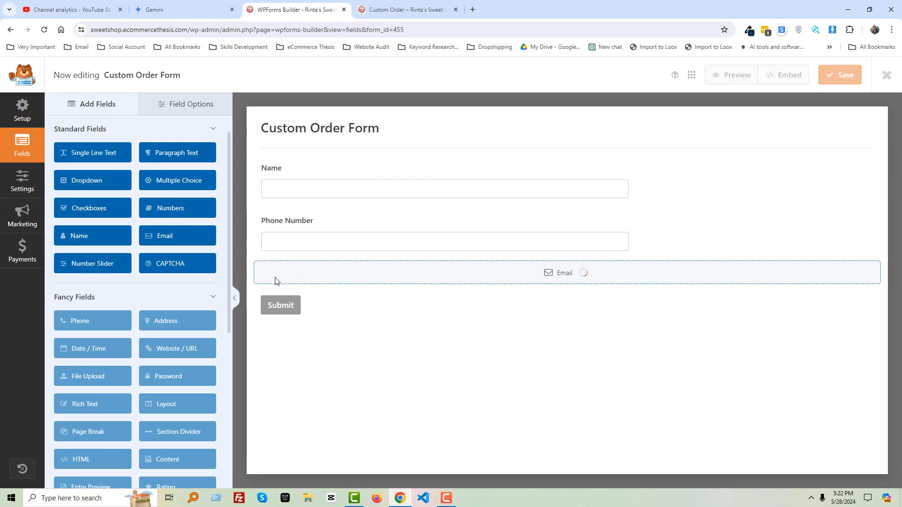
left_click(292, 268)
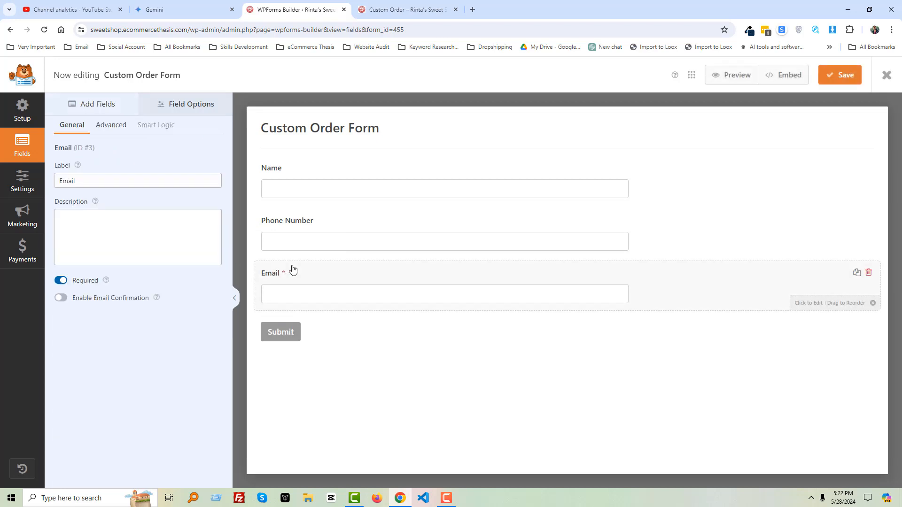
left_click(97, 180)
double_click(97, 178)
type("Email Address")
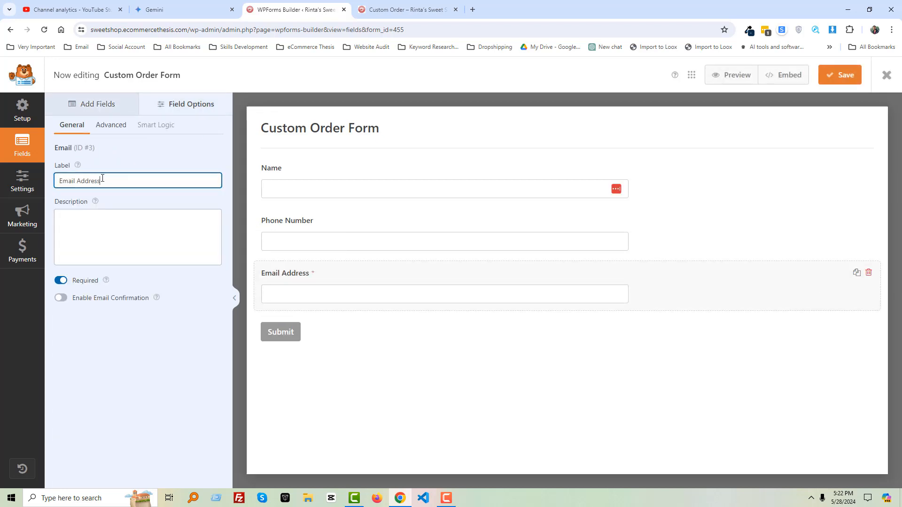
- Add a Single Line Text field below Email Address and label it Order Details, taking the heading from the Gemini outline
left_click(96, 104)
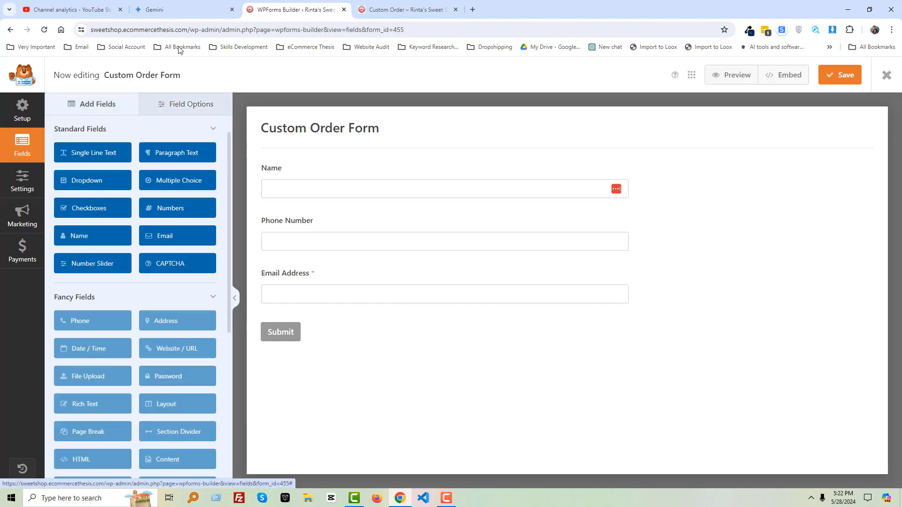
left_click(175, 9)
scroll(347, 266, "down", 1)
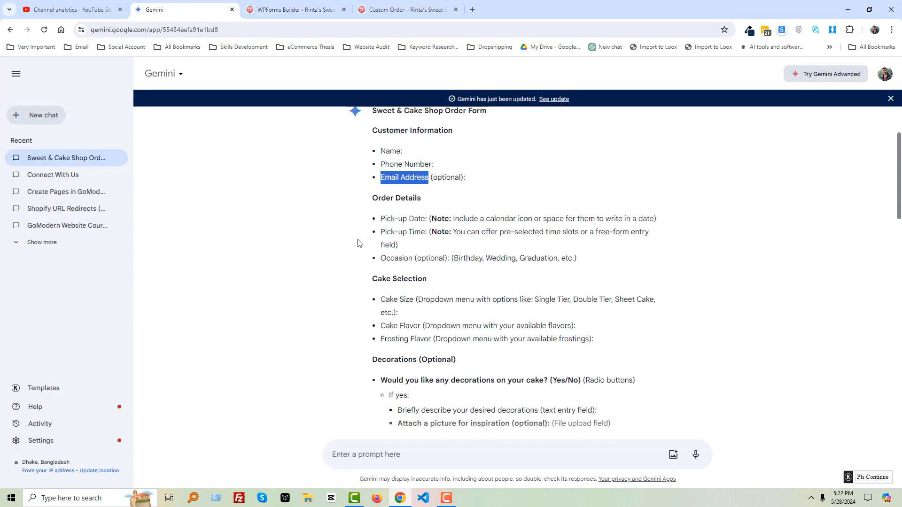
left_click_drag(372, 198, 422, 198)
left_click(296, 9)
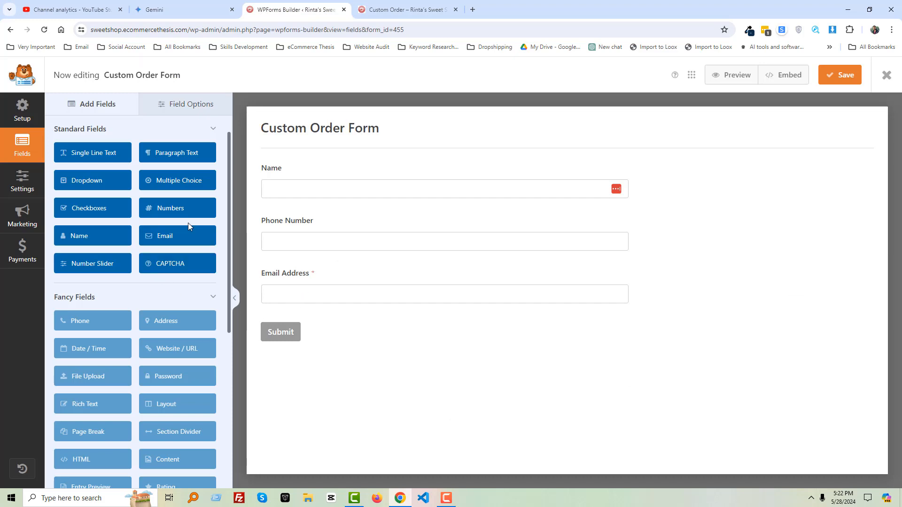
left_click(192, 9)
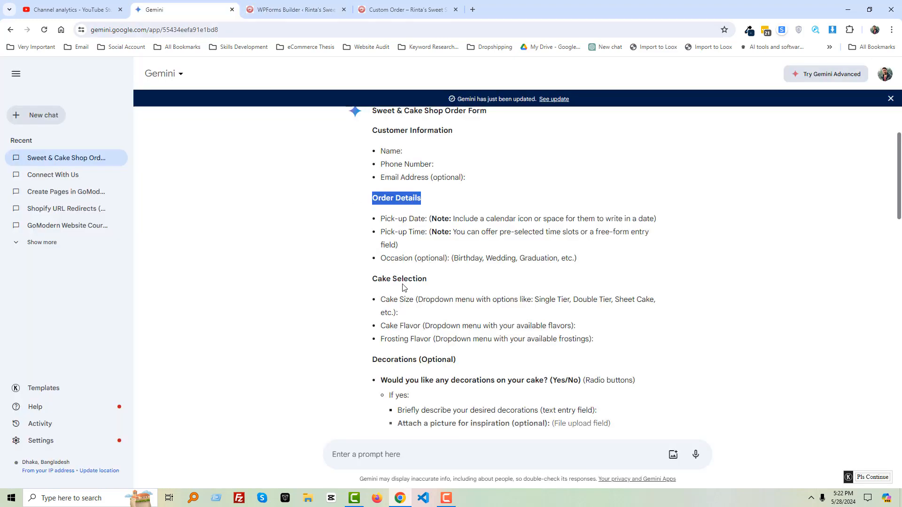
key("ctrl+Tab")
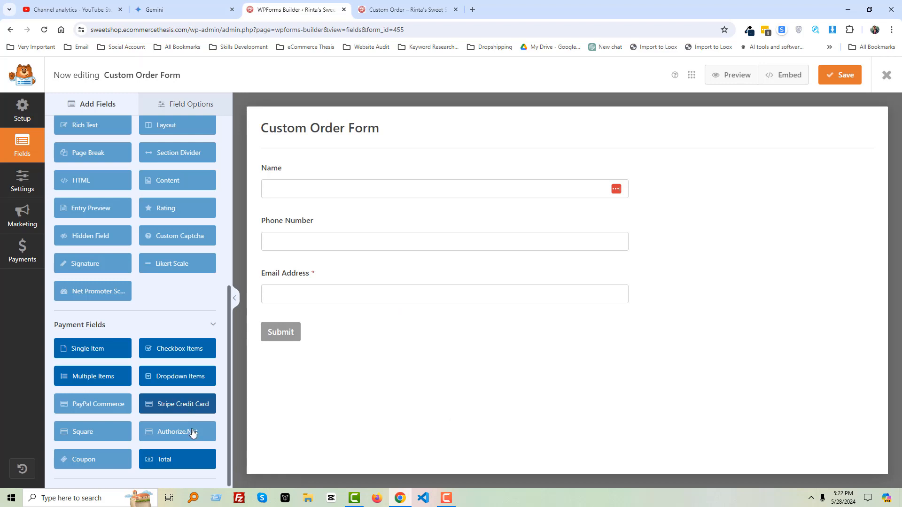
scroll(127, 328, "up", 5)
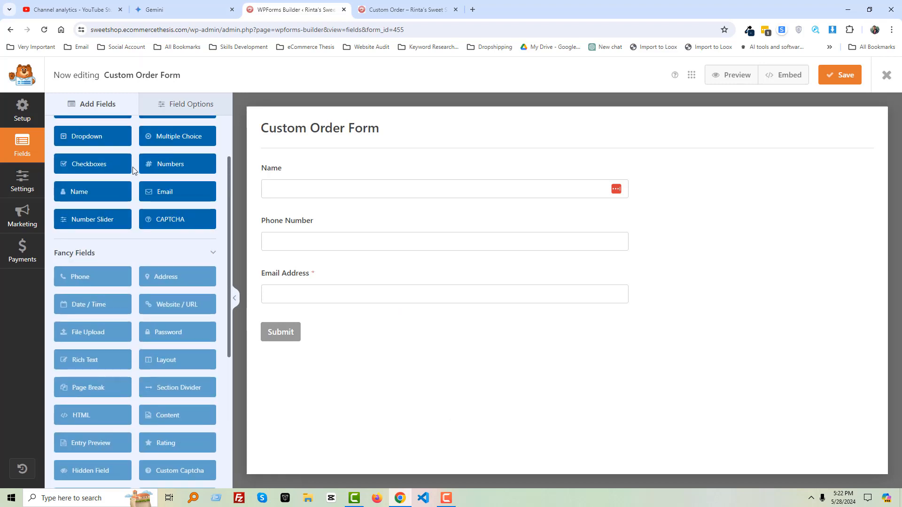
scroll(133, 167, "up", 2)
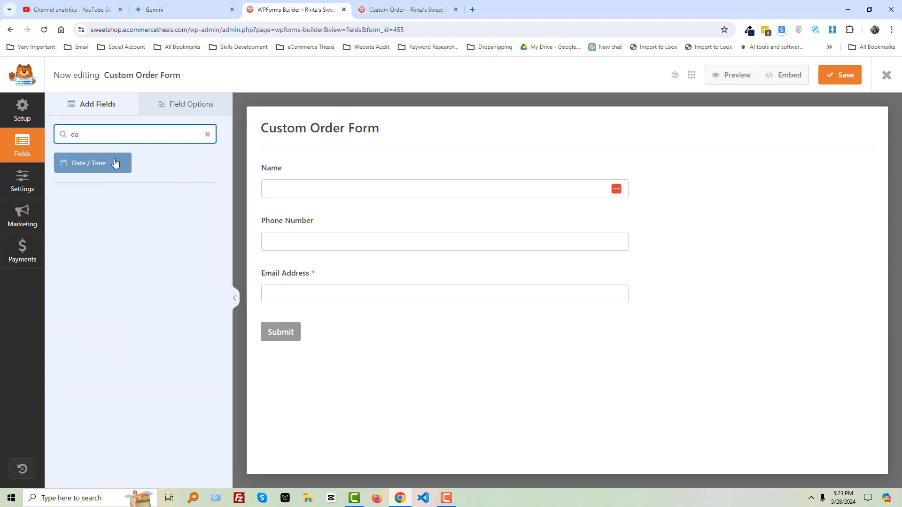
key("ctrl+a")
key("BackSpace")
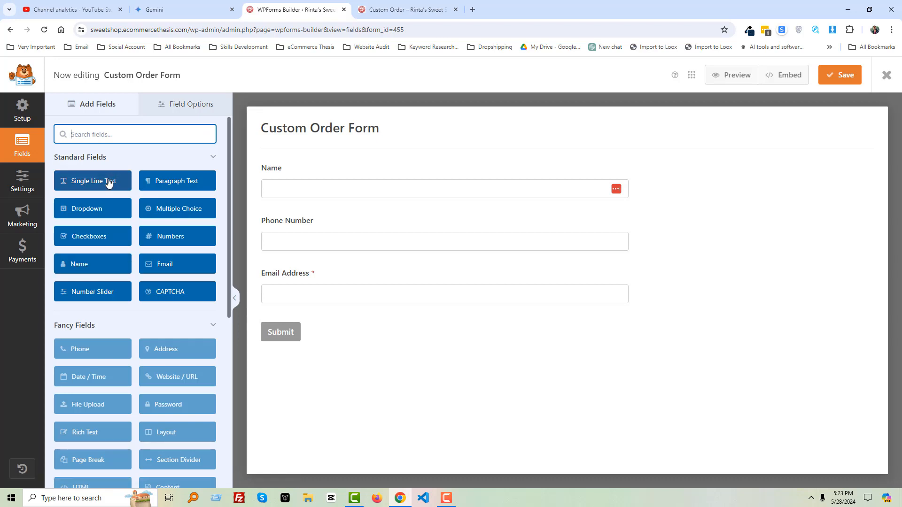
left_click_drag(107, 181, 315, 311)
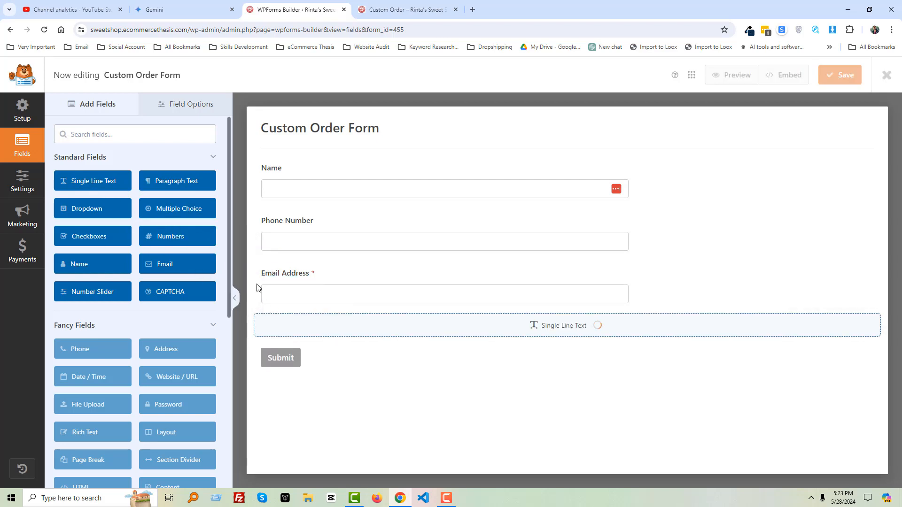
triple_click(110, 182)
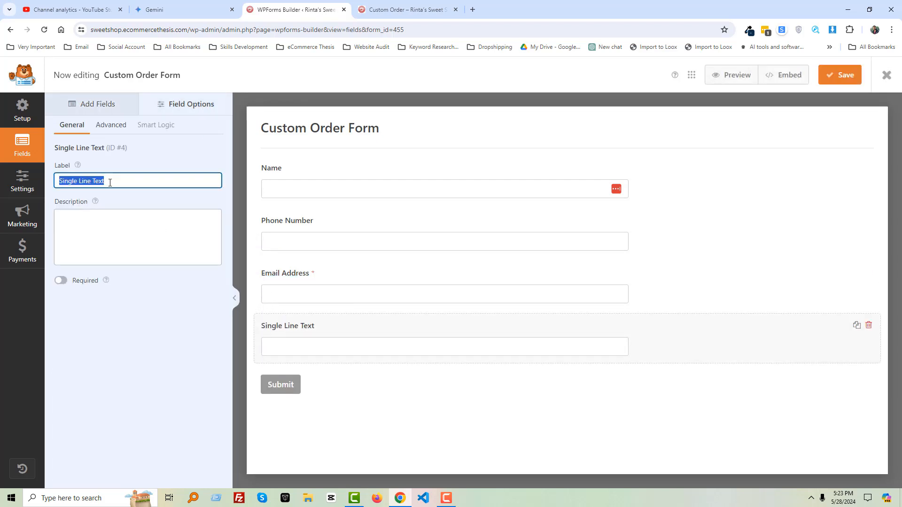
type("Order Details")
- Give the Order Details field the description Add: Pick-up Date & Pick-up Time, copied from the Gemini outline
left_click(388, 11)
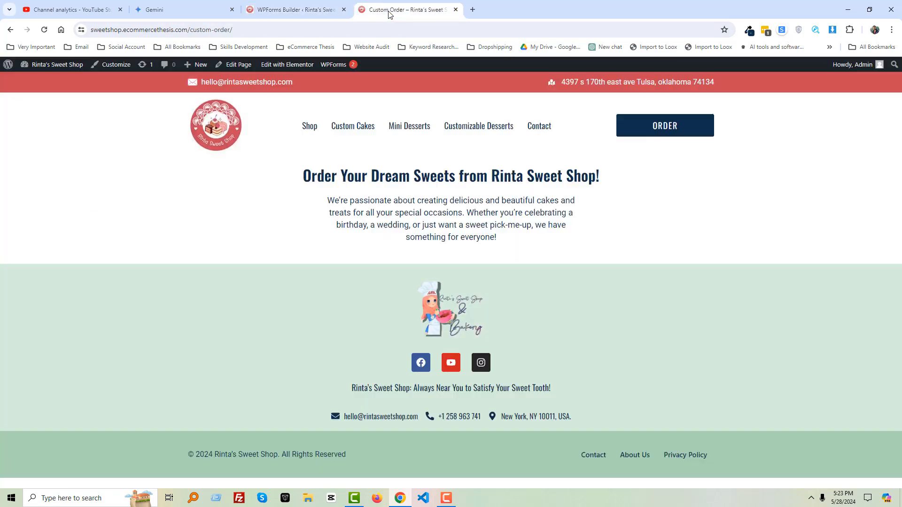
left_click_drag(381, 218, 427, 218)
key("ctrl+c")
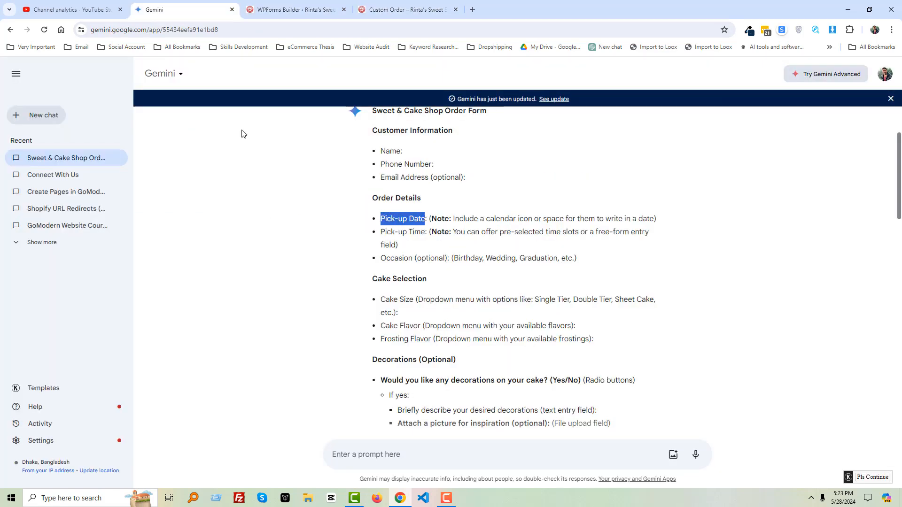
left_click(303, 8)
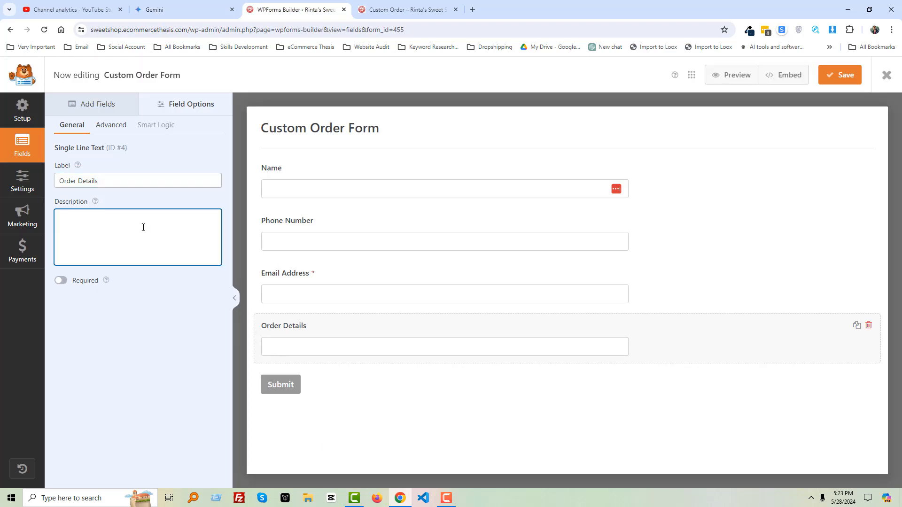
key("ctrl+v")
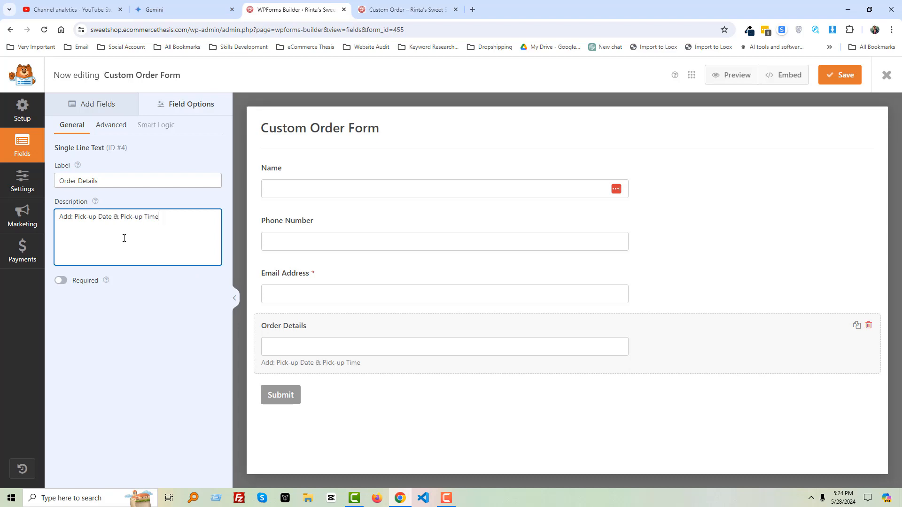
- Add a Dropdown field below Order Details and label it Cake Size, copying the name from the Gemini outline
left_click(188, 8)
left_click_drag(373, 281, 432, 282)
left_click(293, 9)
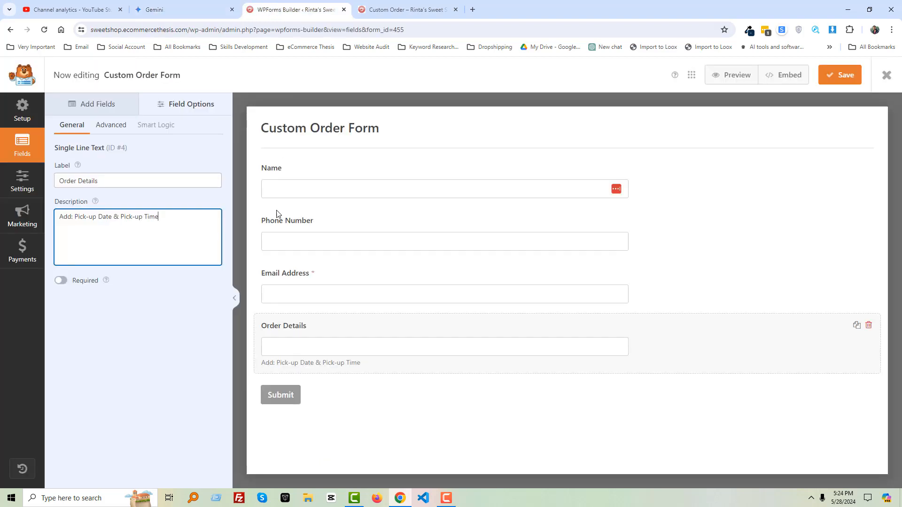
left_click(105, 106)
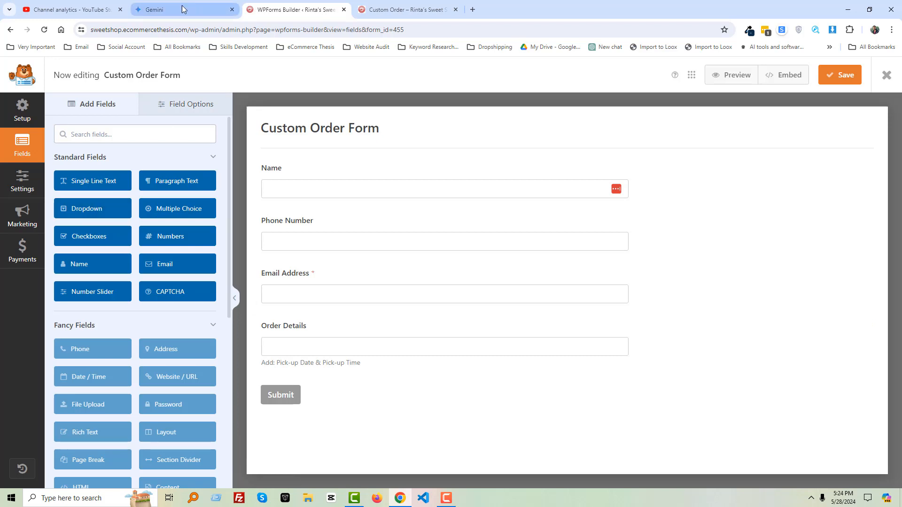
left_click(155, 10)
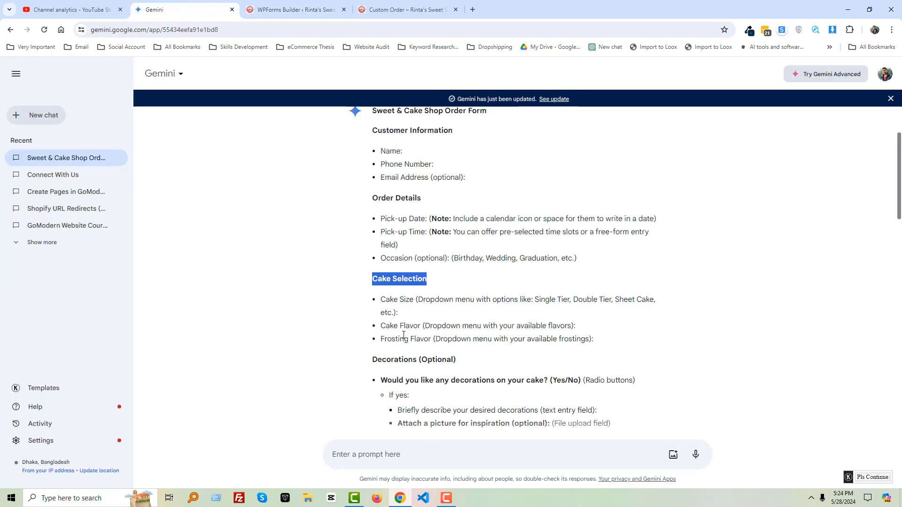
left_click(294, 9)
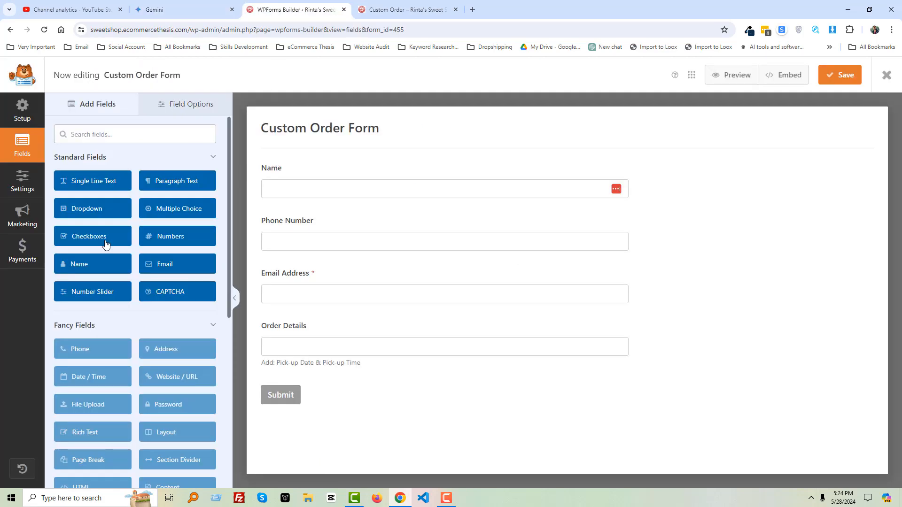
left_click_drag(101, 213, 310, 393)
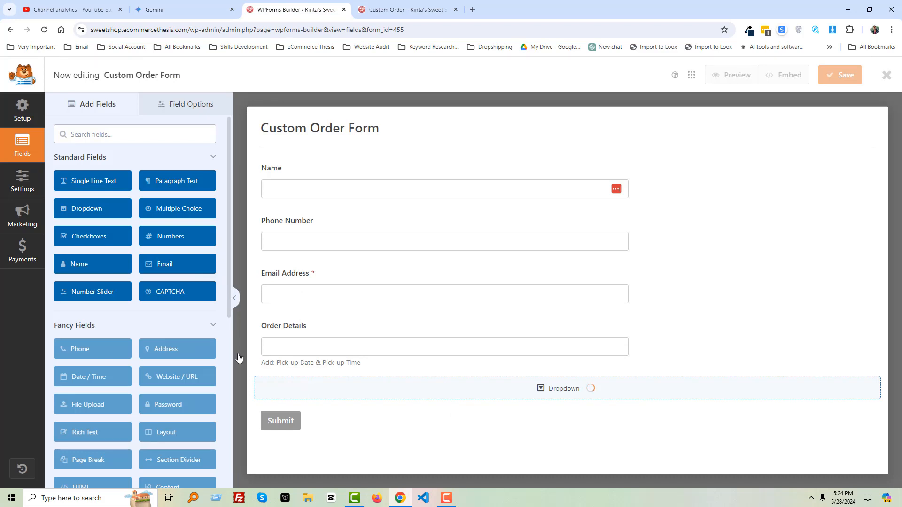
left_click(296, 393)
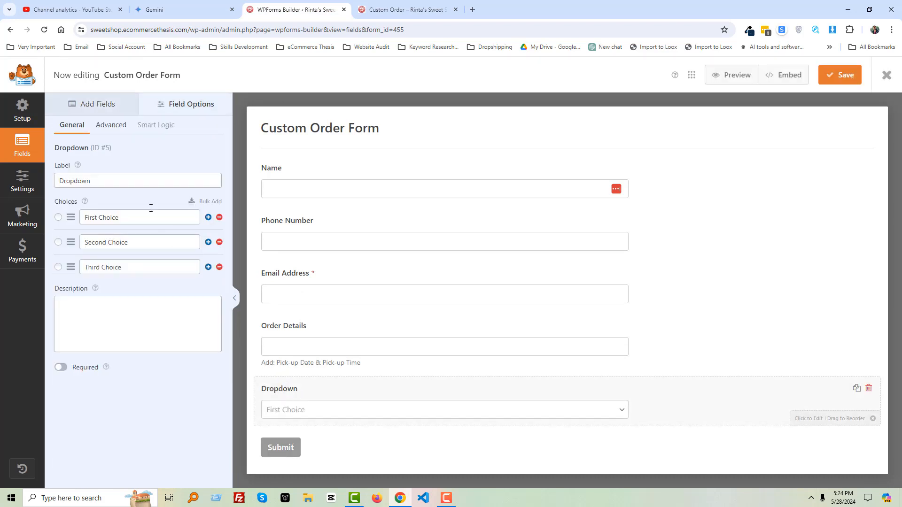
left_click(128, 181)
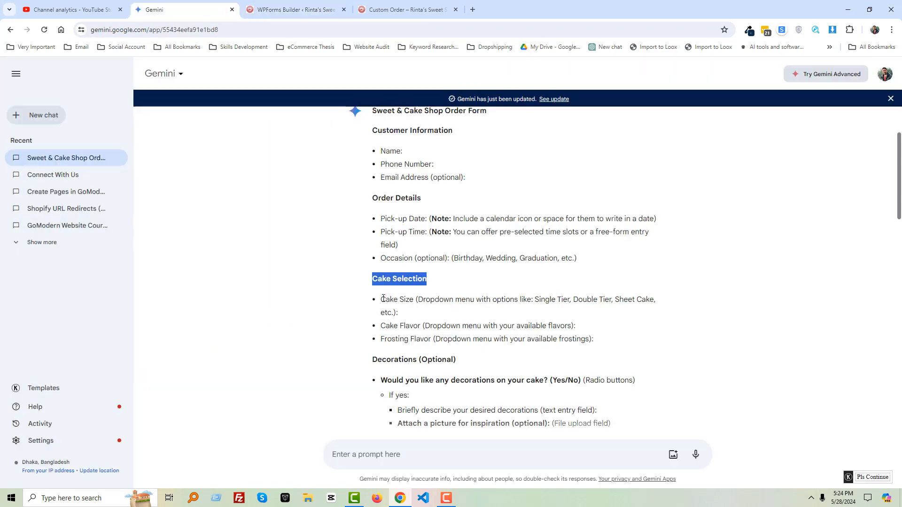
left_click_drag(379, 300, 412, 299)
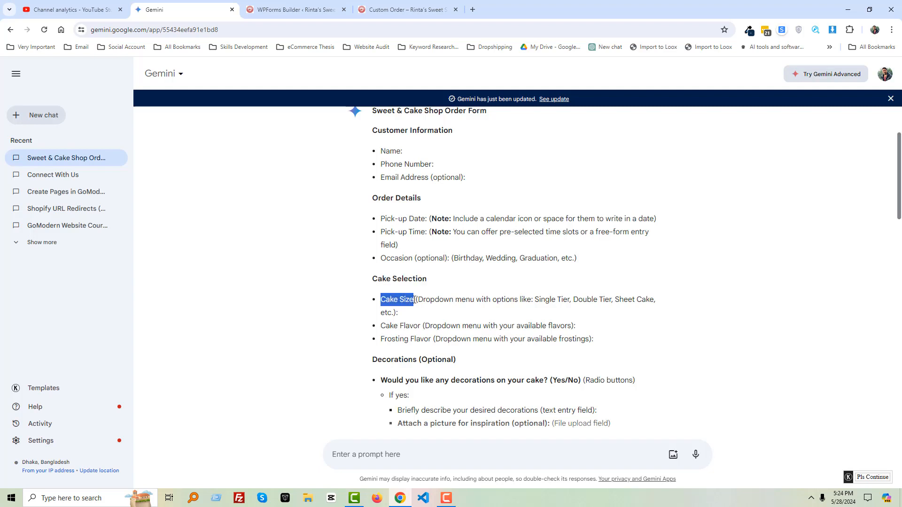
left_click(289, 10)
double_click(112, 180)
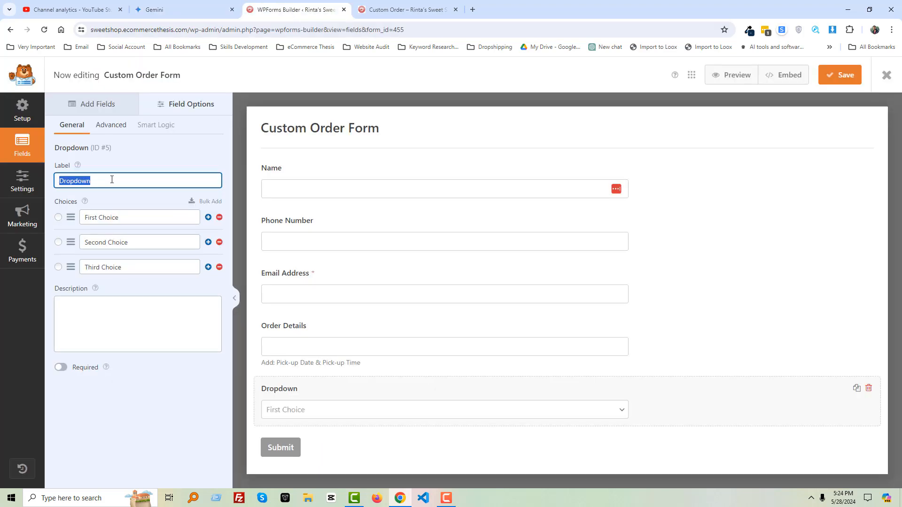
type("Cake Size")
- Copy the cake size options from the Gemini outline and set the first dropdown choice to Single Tier
left_click(160, 9)
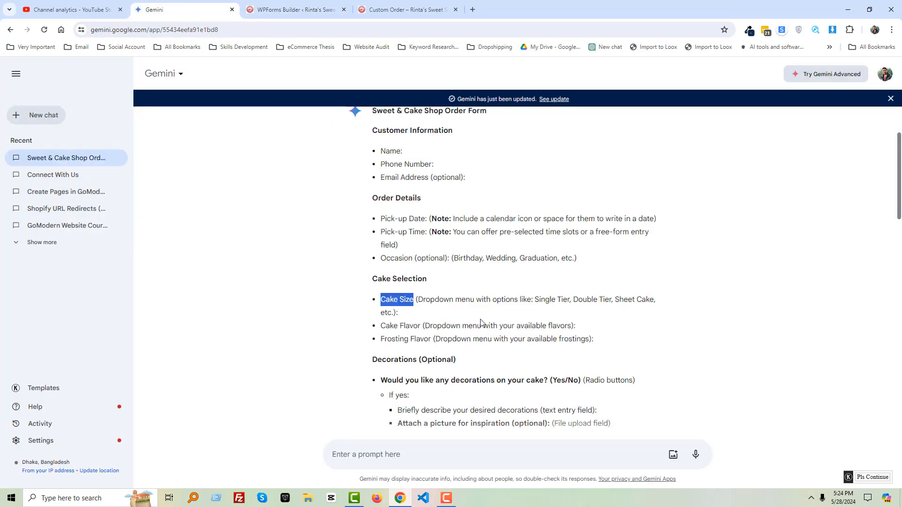
left_click(539, 299)
double_click(545, 299)
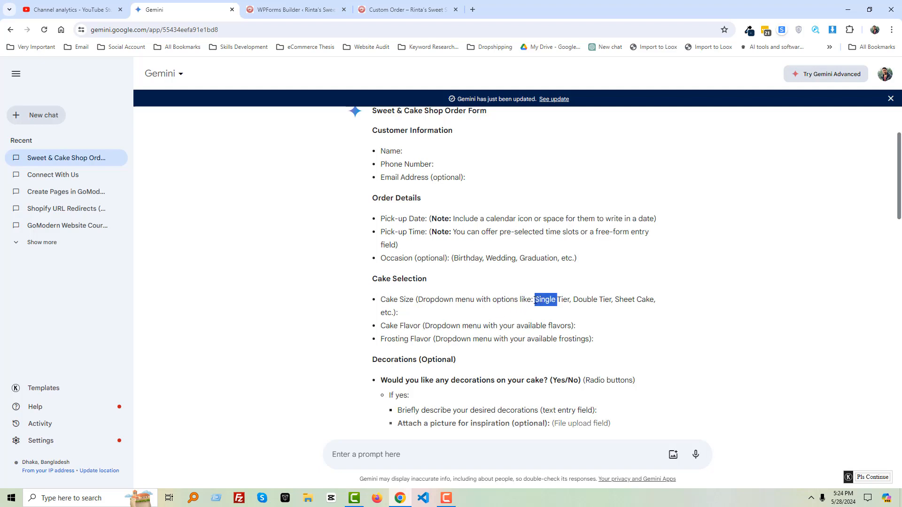
left_click(532, 302)
left_click_drag(536, 303, 638, 301)
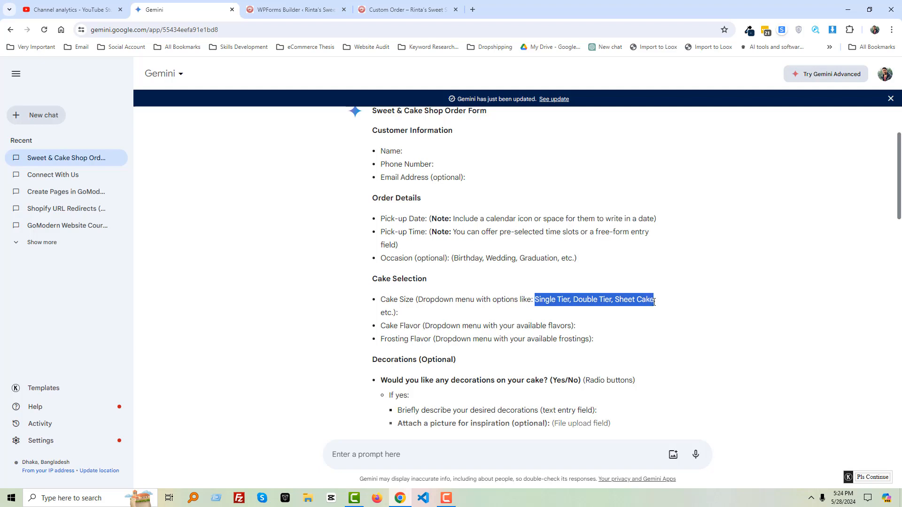
left_click(296, 9)
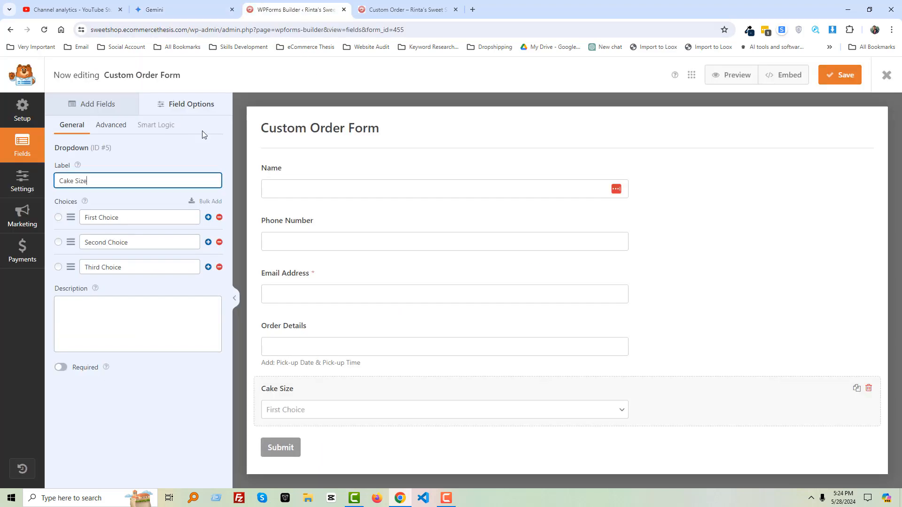
triple_click(113, 217)
type("Single Tier, Double Tier, Sheet Cake")
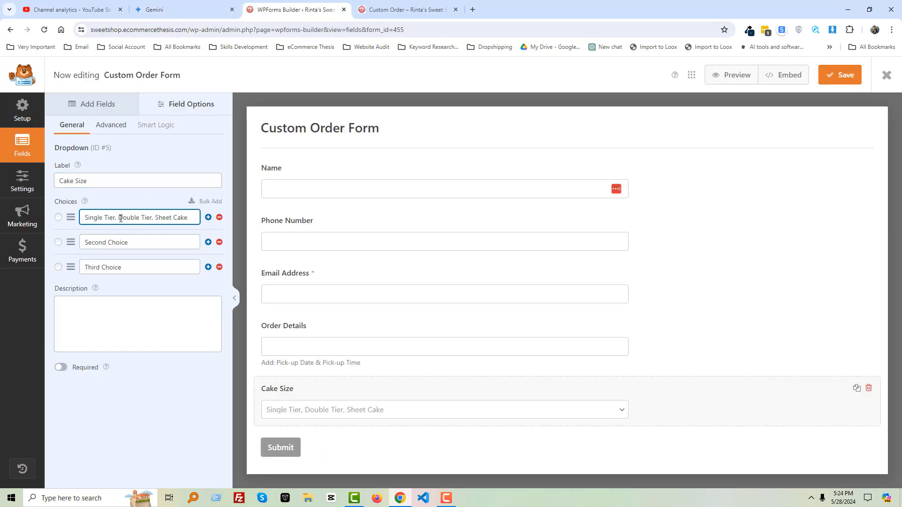
left_click_drag(119, 218, 187, 218)
key("ctrl+c")
key("BackSpace")
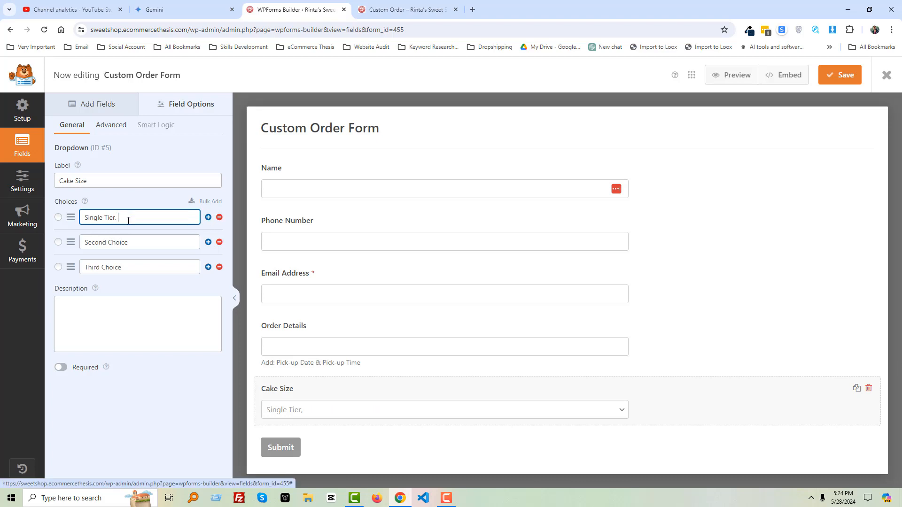
- Set the second and third Cake Size choices to Double Tier and Sheet Cake
left_click(126, 244)
key("ctrl+v")
key("ctrl+a")
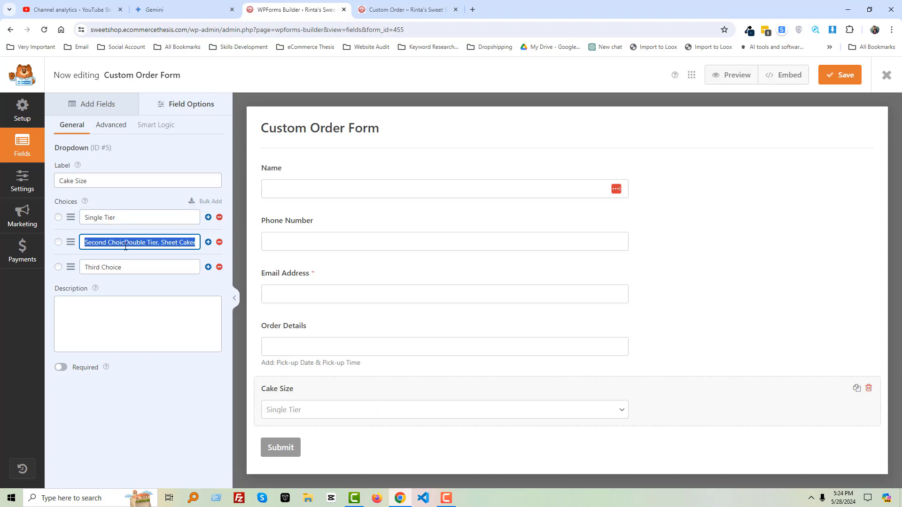
key("ctrl+v")
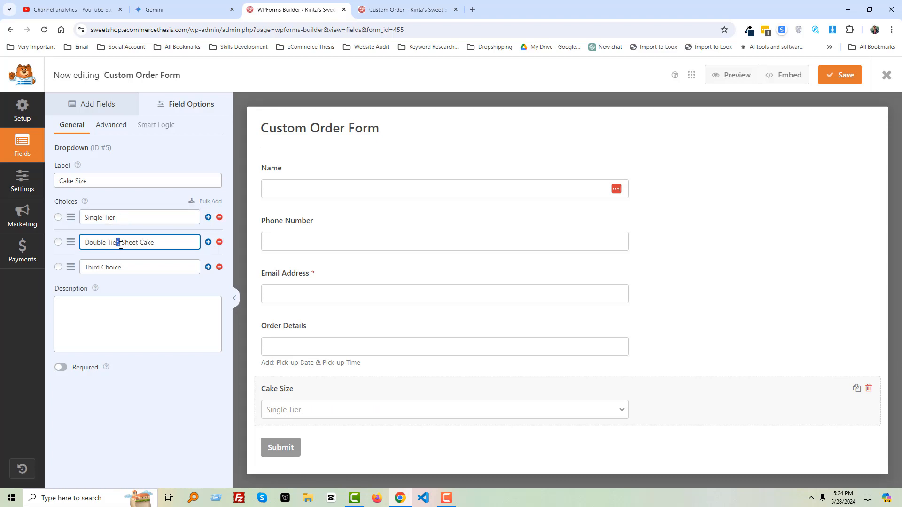
left_click_drag(123, 245, 187, 251)
key("BackSpace")
left_click(147, 273)
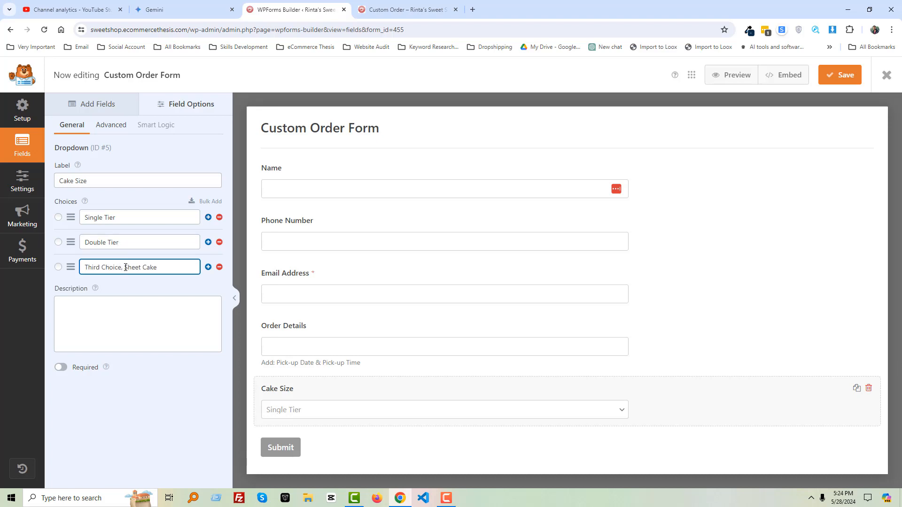
left_click_drag(125, 267, 66, 270)
key("BackSpace")
left_click(176, 415)
- Add a Dropdown field below Cake Size and label it Cake Flavor, copying the name from the Gemini outline
left_click(174, 4)
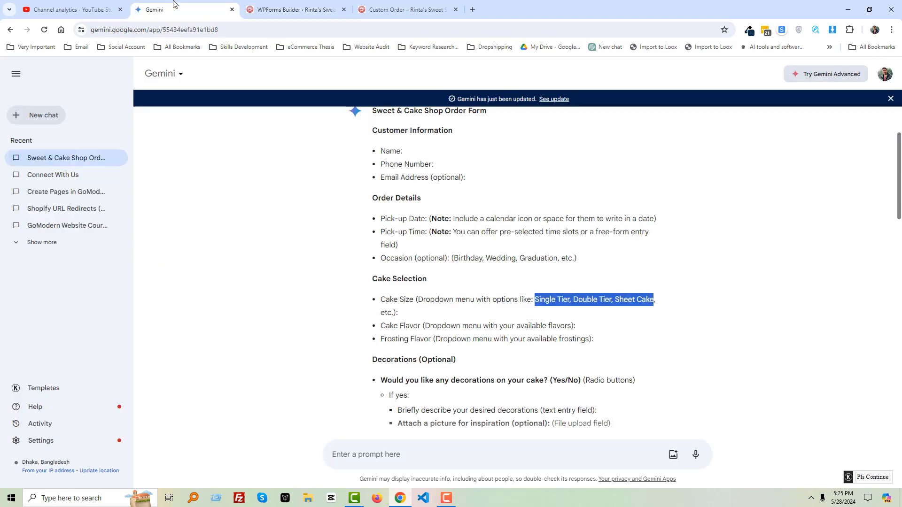
left_click_drag(381, 329, 418, 327)
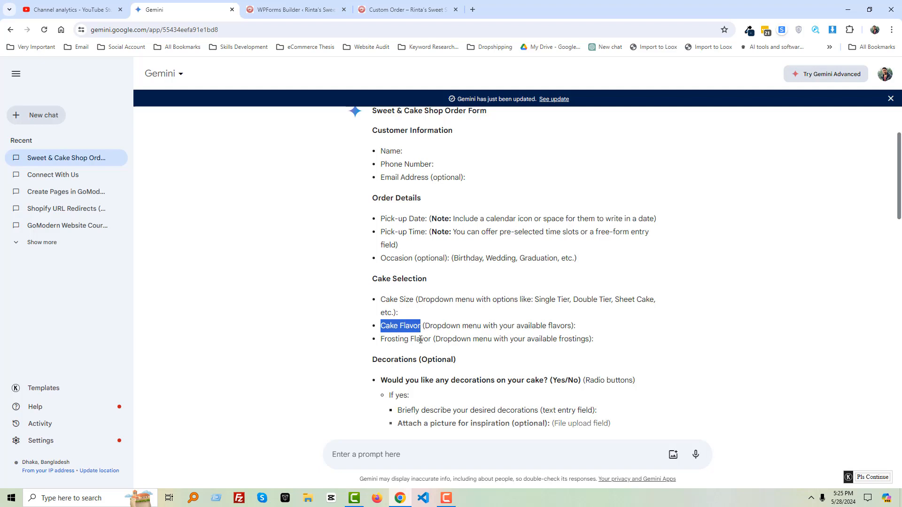
left_click(300, 9)
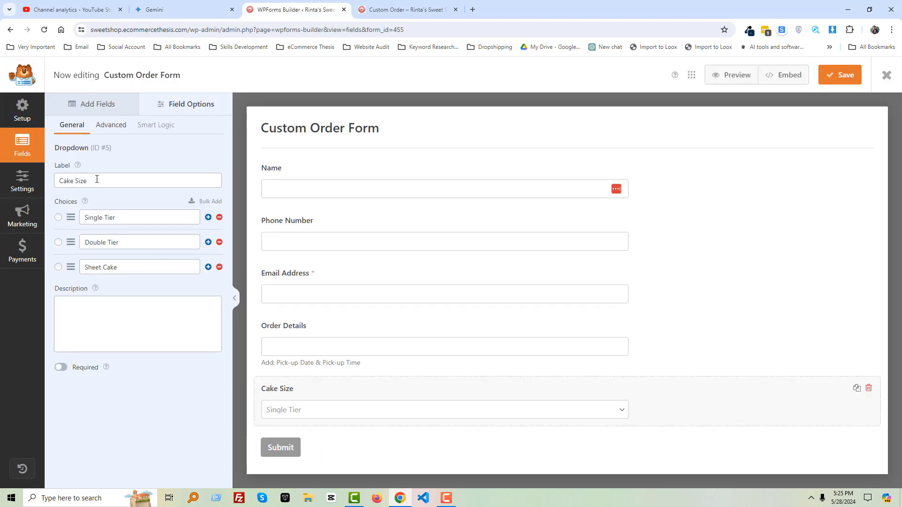
left_click(85, 107)
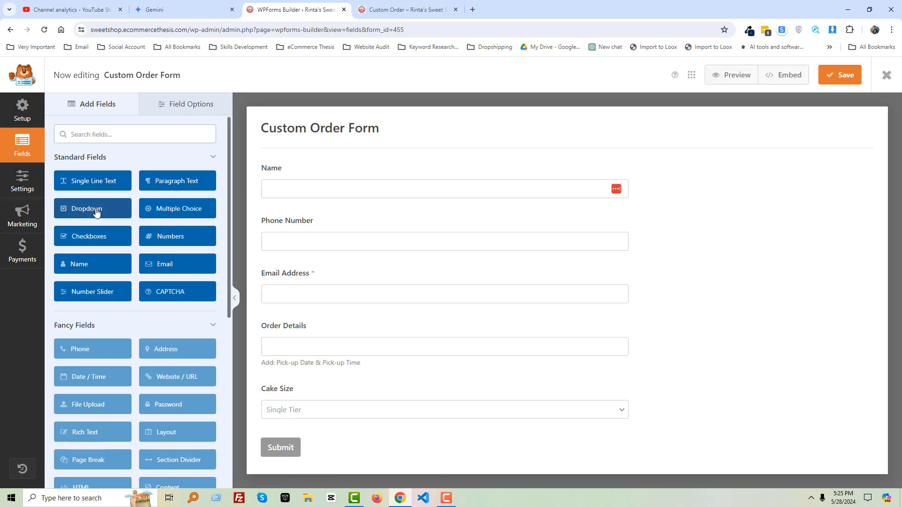
left_click_drag(96, 213, 294, 438)
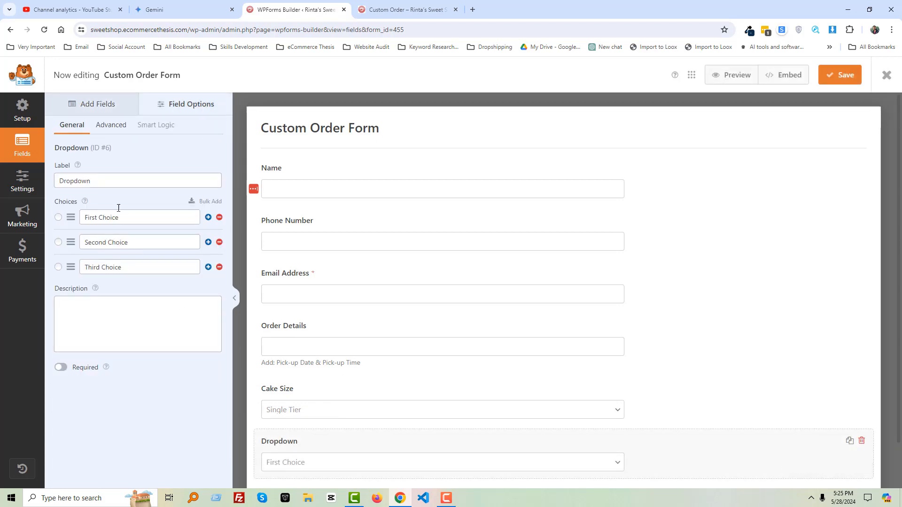
double_click(108, 184)
type("Cake Flavor")
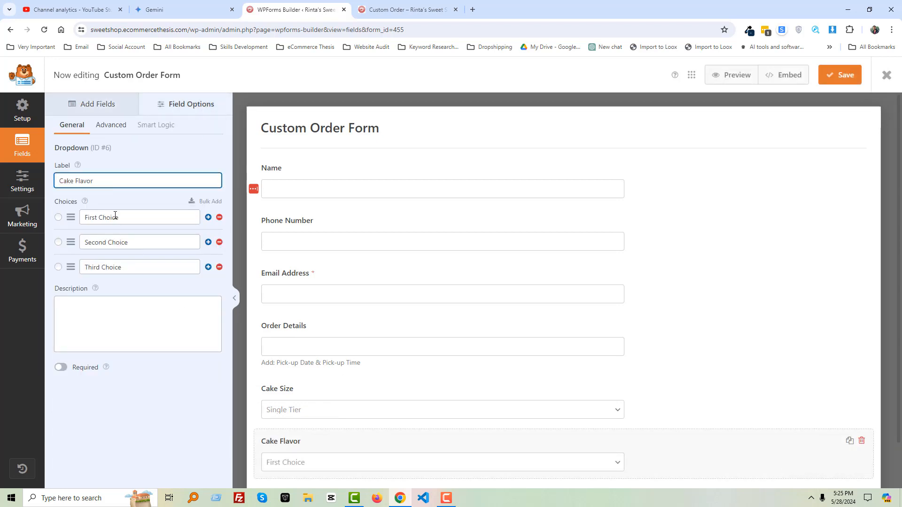
- Set the three Cake Flavor choices to Flavor 1, Flavor 2 and Flavor 3
left_click(109, 219)
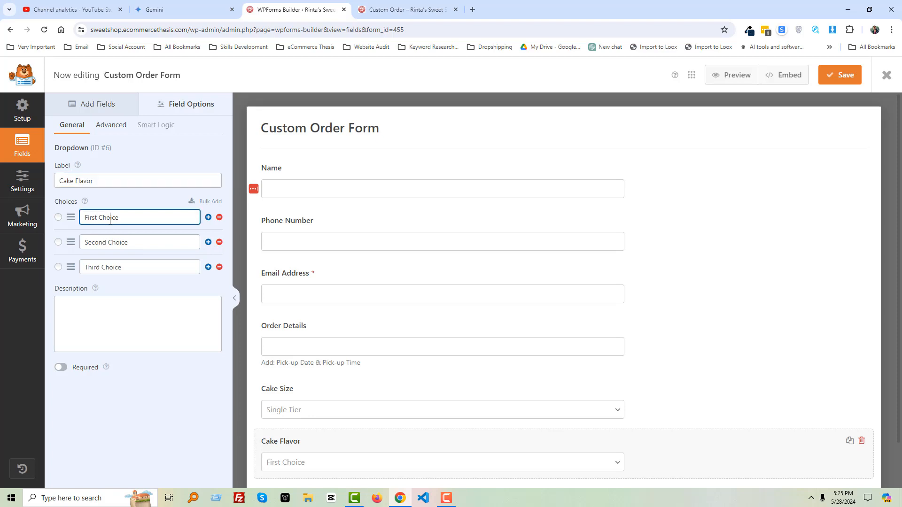
key("ctrl+a")
type("Flavor")
key("ctrl+a")
key("ctrl+c")
left_click(120, 241)
key("ctrl+a")
key("ctrl+v")
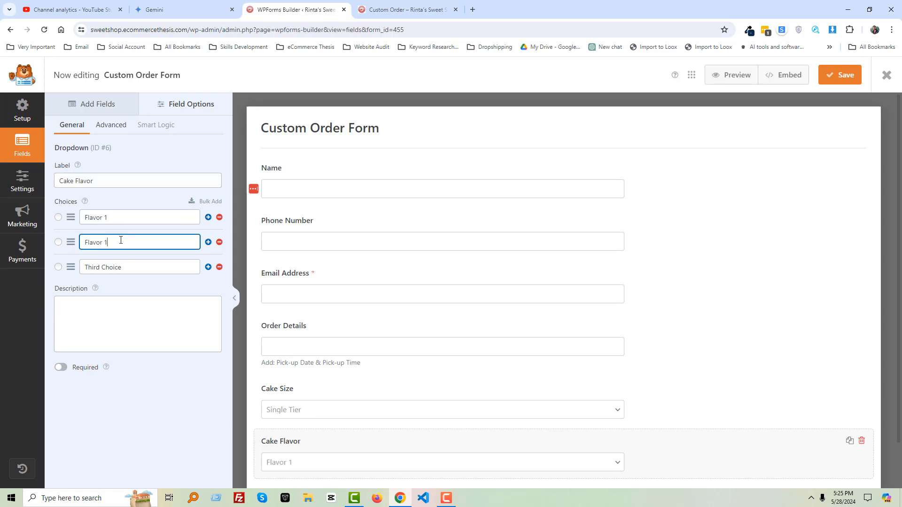
left_click(118, 264)
key("ctrl+v")
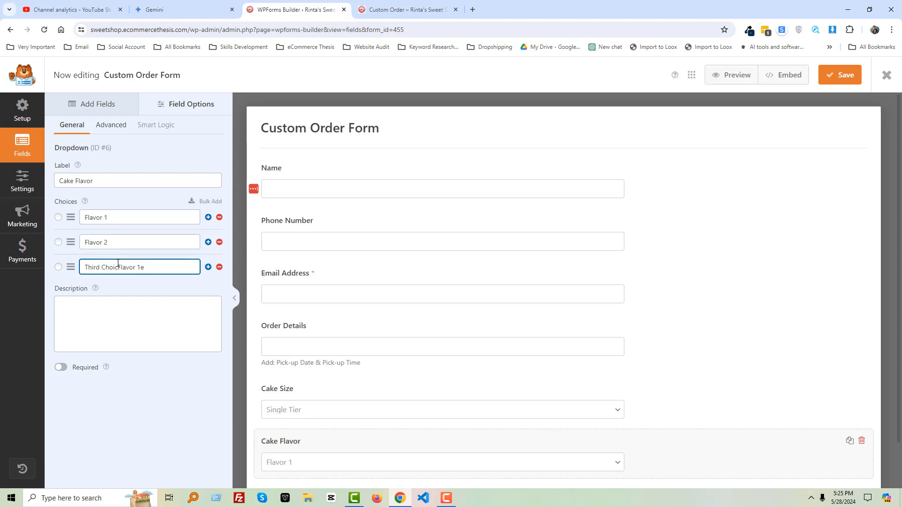
key("ctrl+a")
key("ctrl+v")
- Add a Single Line Text field below Cake Flavor
scroll(314, 380, "down", 1)
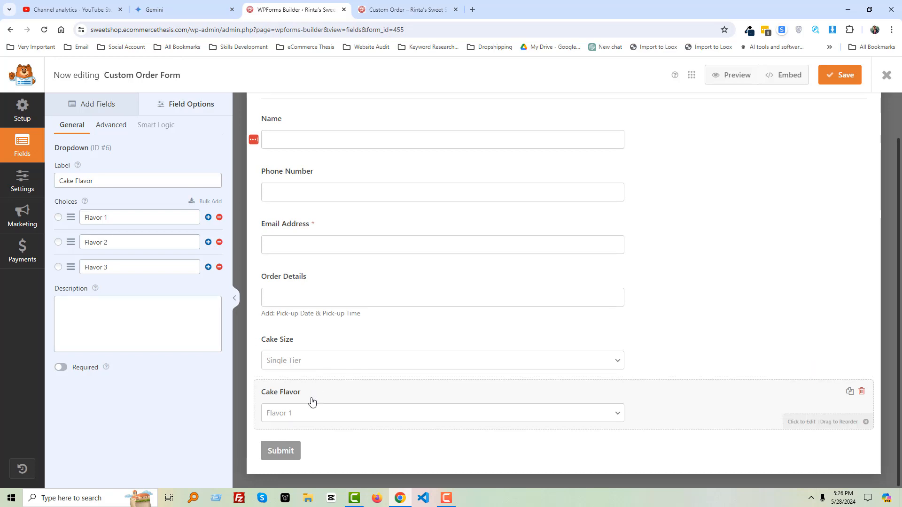
left_click(98, 104)
left_click_drag(104, 182, 323, 441)
- Label the new field 'Would you like to add any sweet treats to your order? If Yes, Please Write Design', copying the question from Gemini
left_click(381, 11)
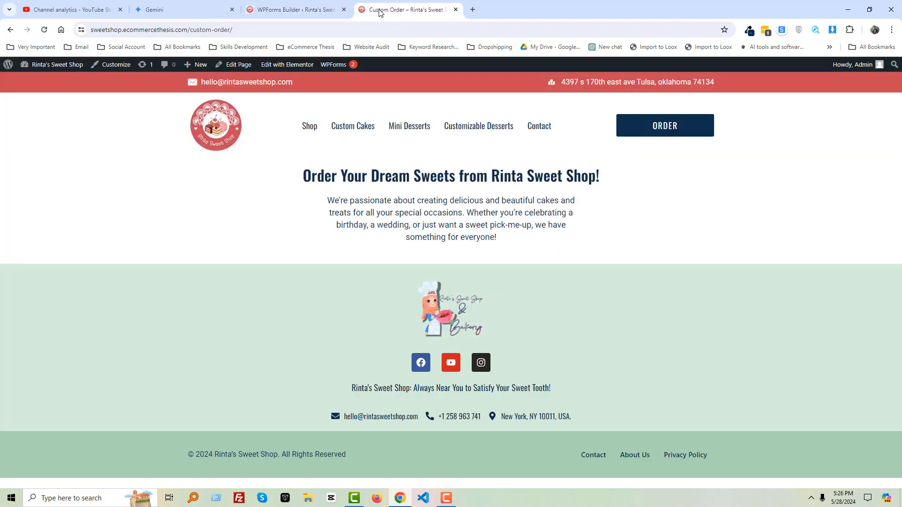
left_click(178, 10)
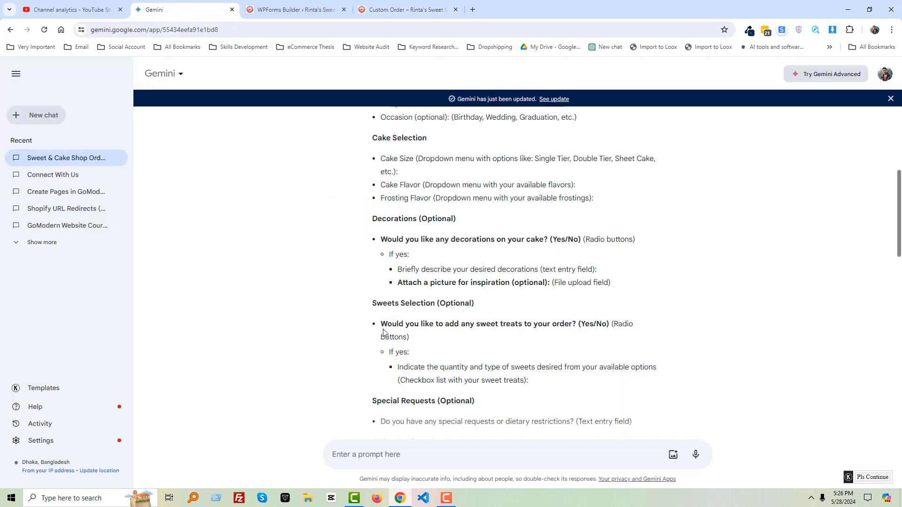
left_click_drag(383, 323, 552, 329)
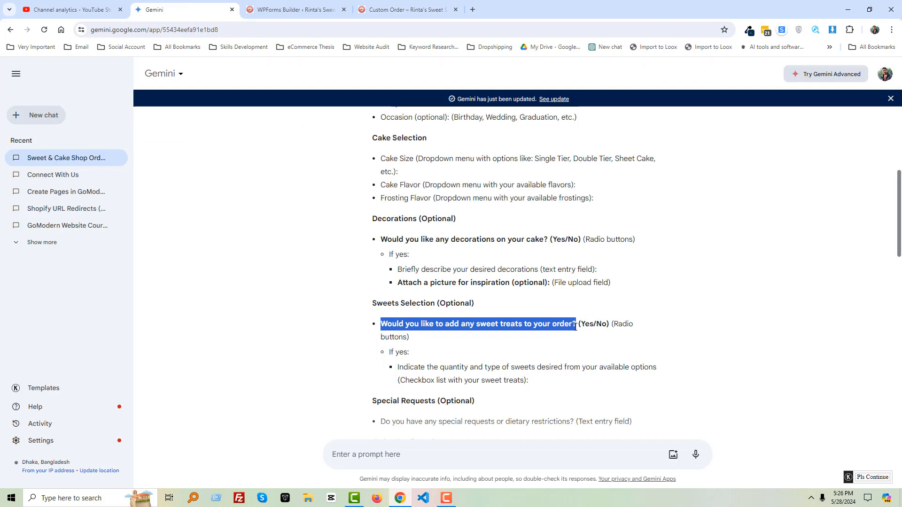
left_click(294, 9)
scroll(307, 355, "down", 1)
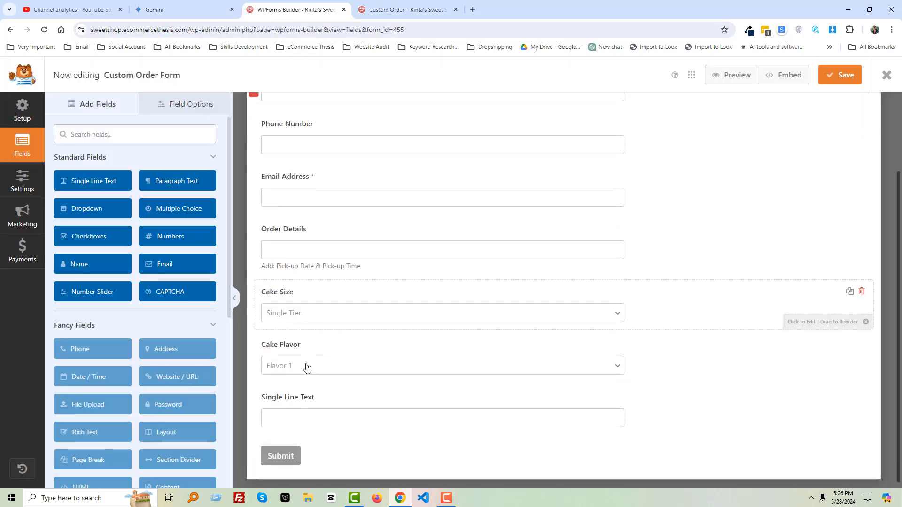
left_click(298, 398)
triple_click(122, 181)
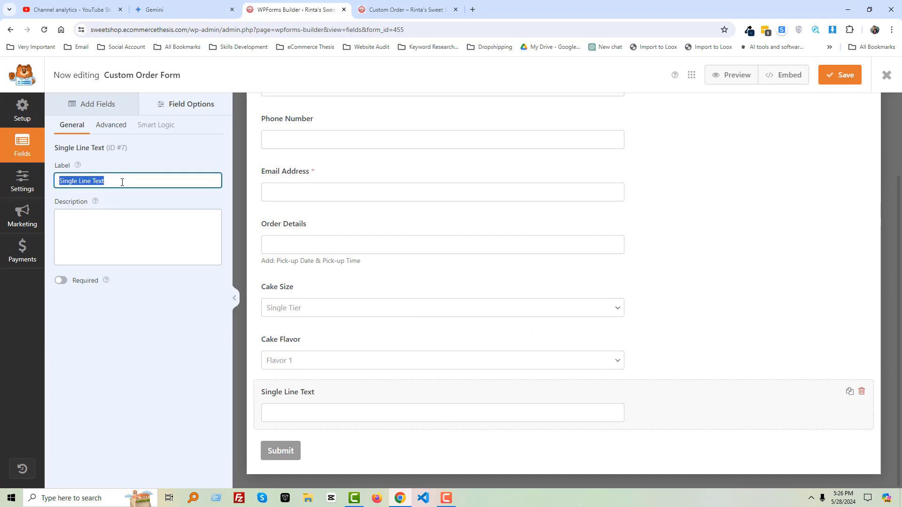
key("ctrl+v")
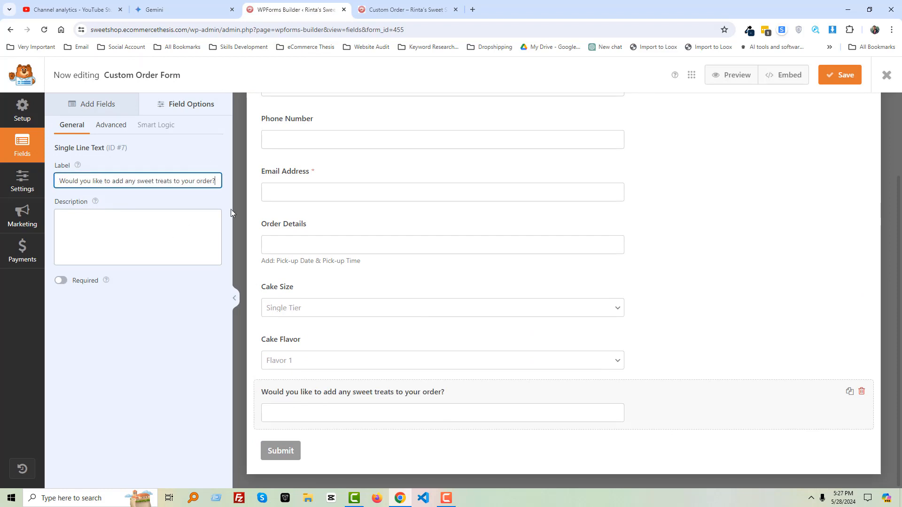
type("If YES")
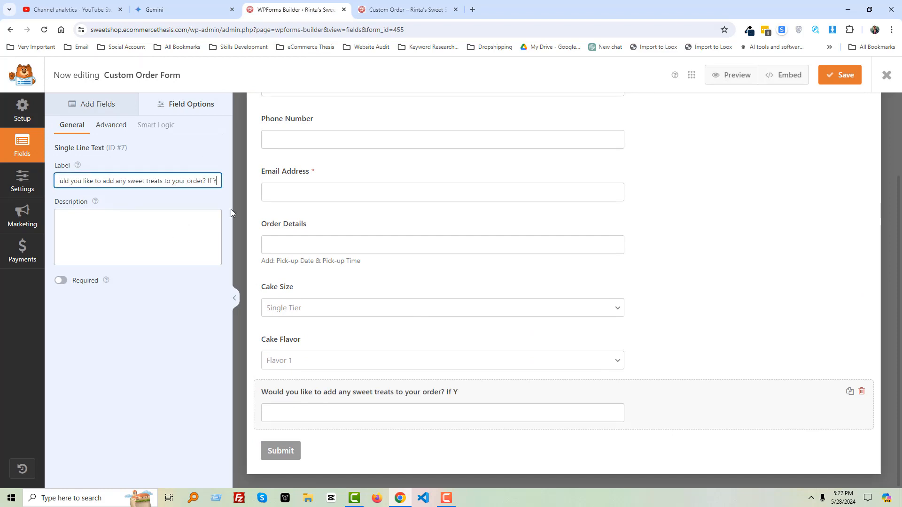
key("BackSpace")
key("BackSpace")
key("BackSpace")
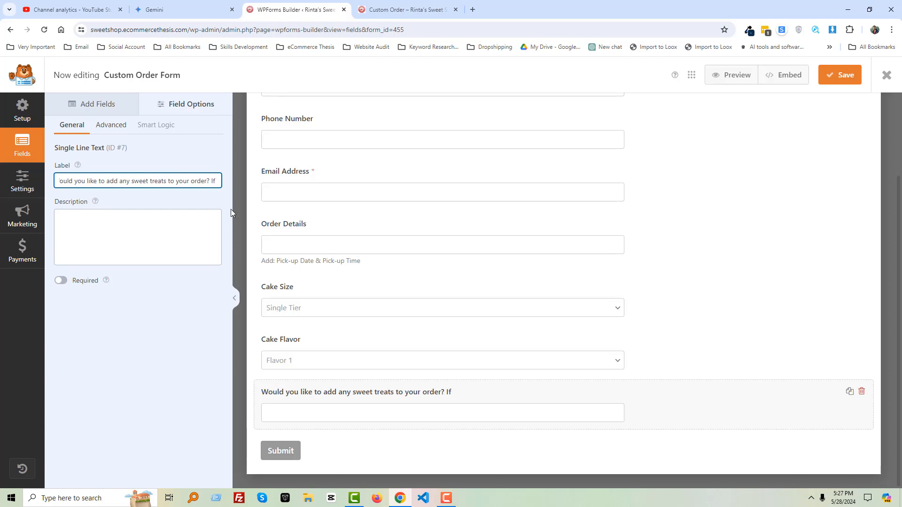
key("BackSpace")
type("f Yes, Plea")
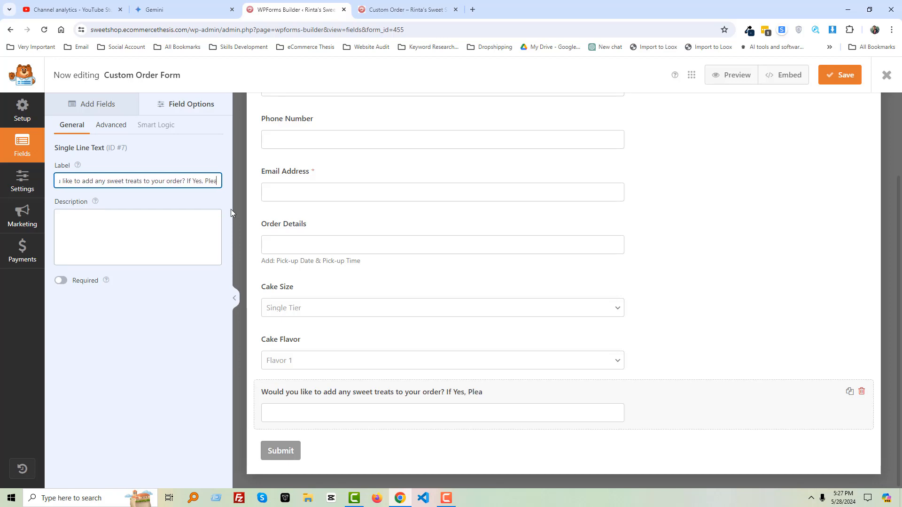
type("se Write ")
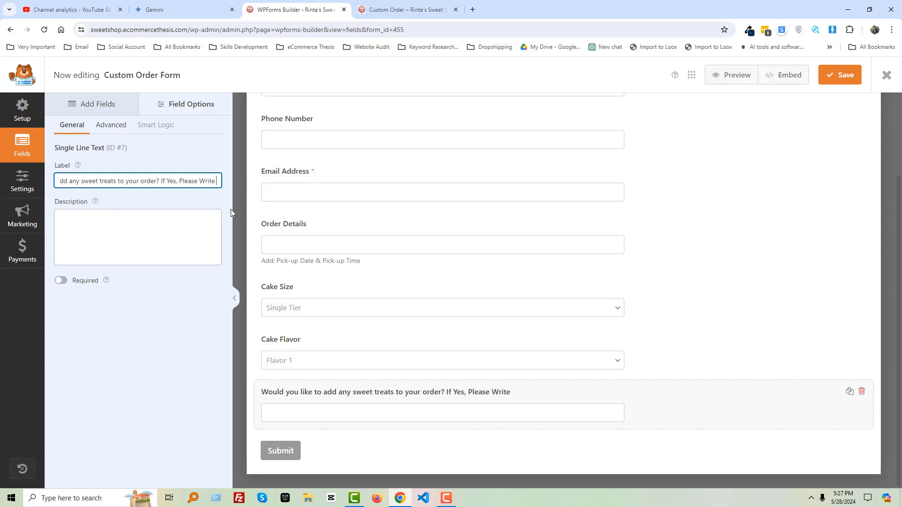
type("Design")
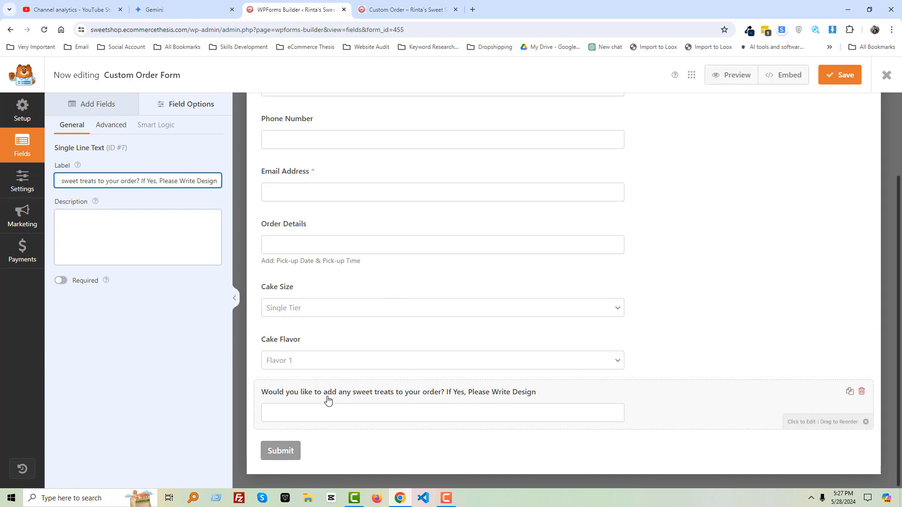
key("ctrl+a")
key("ctrl+c")
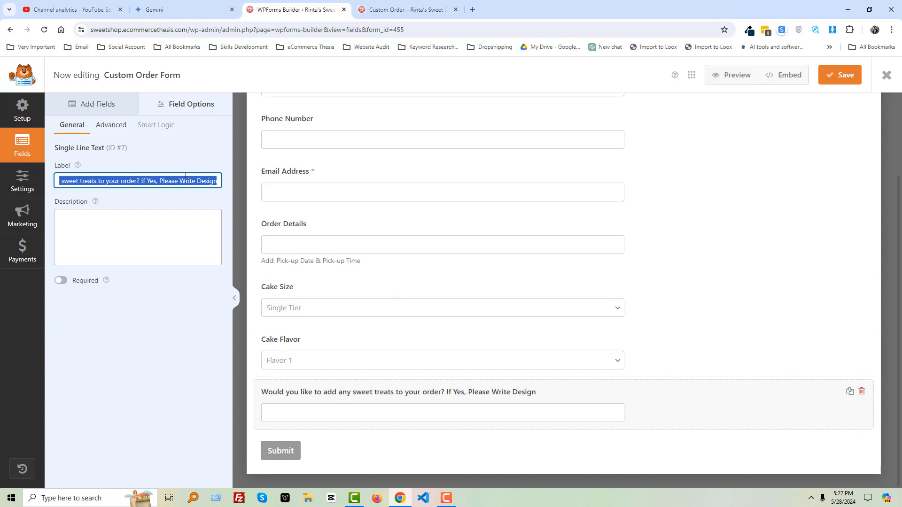
- Replace the Single Line Text field with a Paragraph Text field below Cake Flavor
left_click(102, 102)
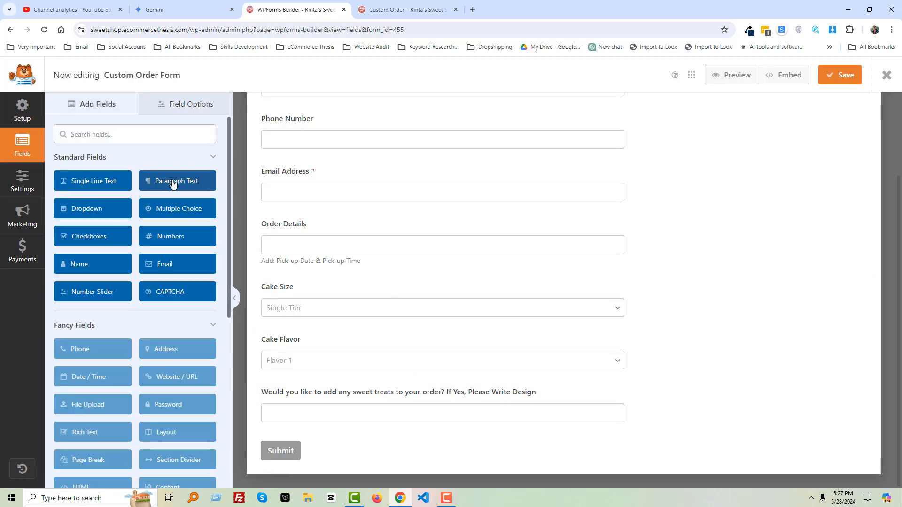
left_click_drag(182, 186, 326, 412)
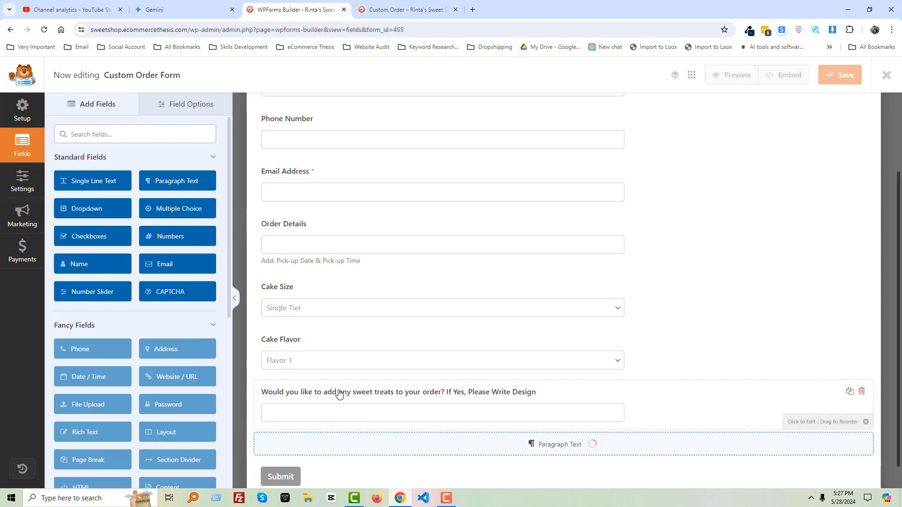
left_click(862, 392)
left_click(439, 306)
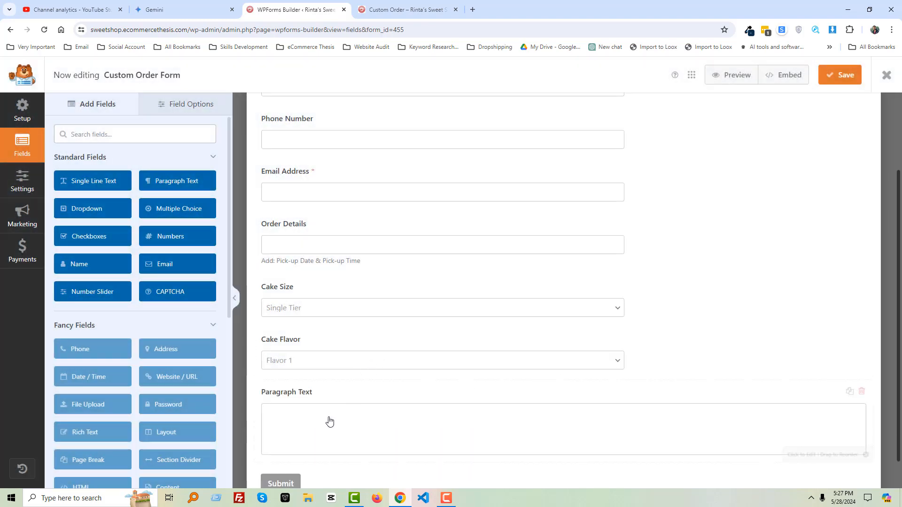
- Label the Paragraph Text field 'Would you like to add any sweet treats to your order? If Yes, Please Write Design'
left_click(326, 398)
triple_click(154, 185)
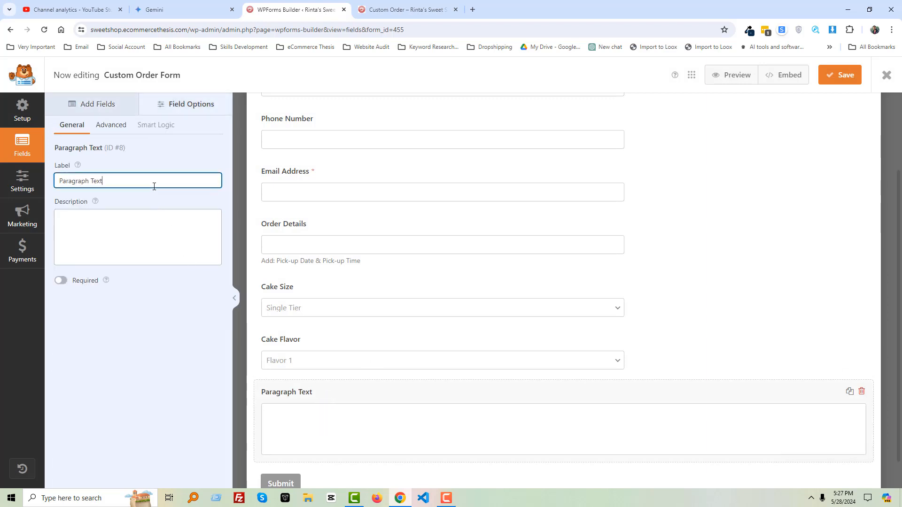
key("ctrl+v")
left_click(198, 345)
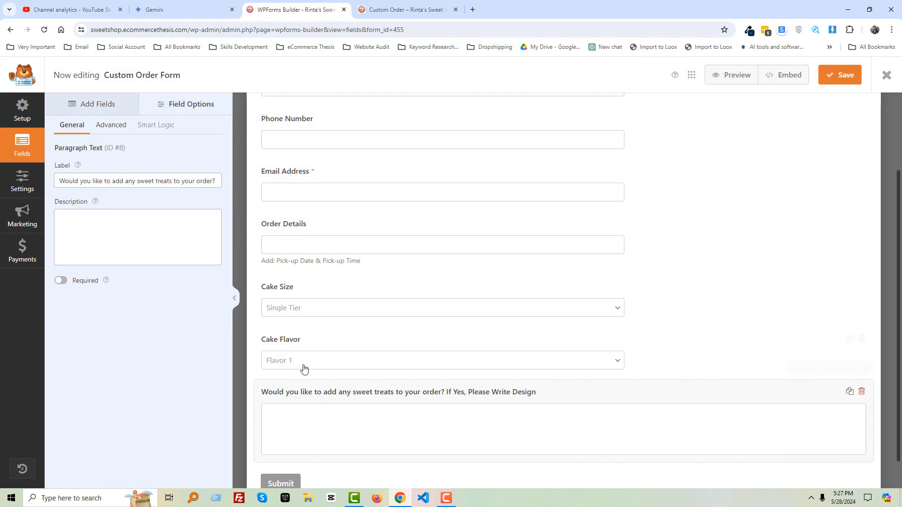
- Review the remaining sections of the Gemini outline and save the form
left_click(172, 12)
scroll(383, 349, "down", 6)
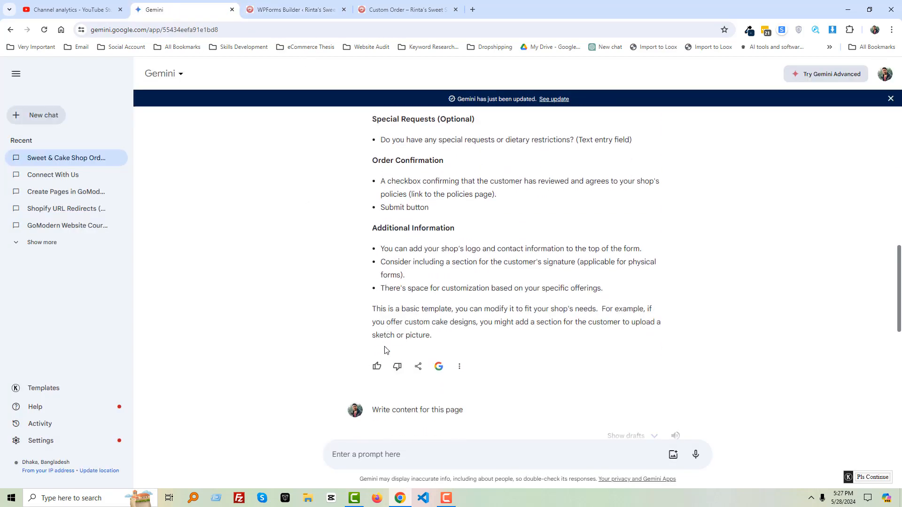
scroll(420, 303, "up", 3)
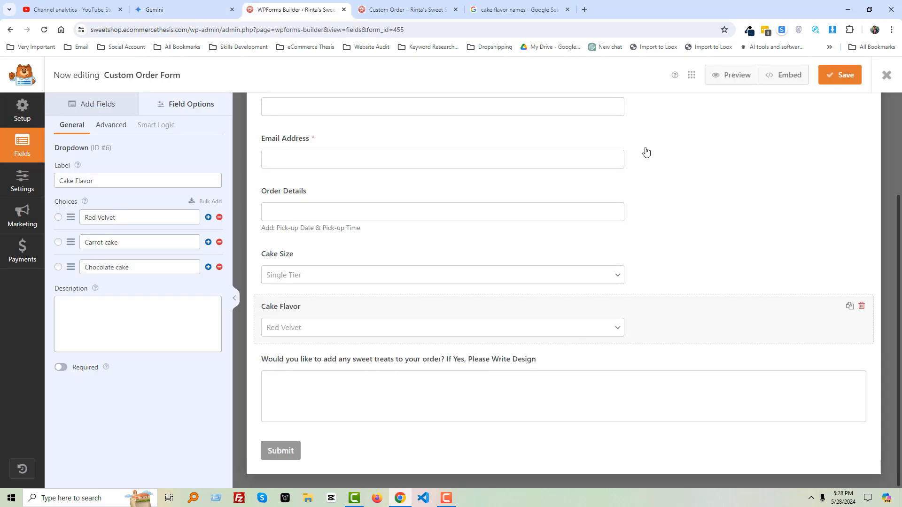
left_click(826, 80)
scroll(348, 286, "up", 3)
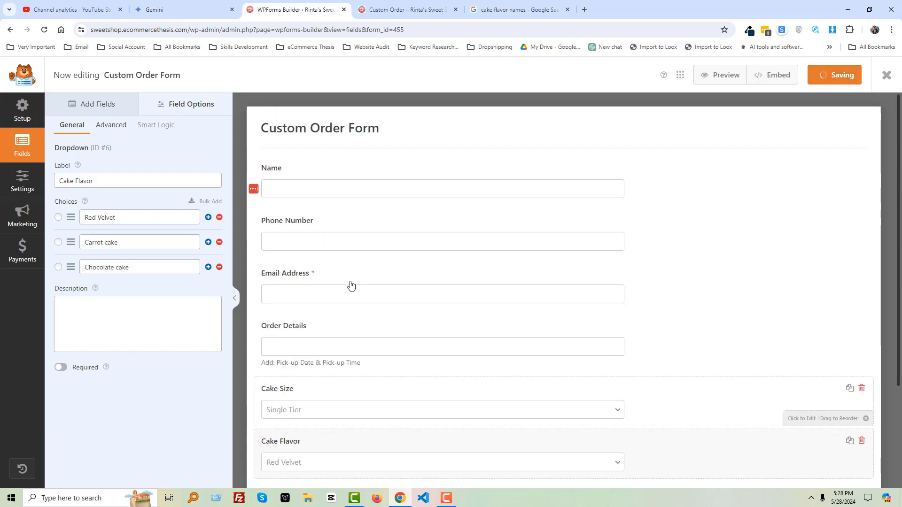
- Set the Name field's size to Large in its advanced options
left_click(380, 175)
left_click(118, 127)
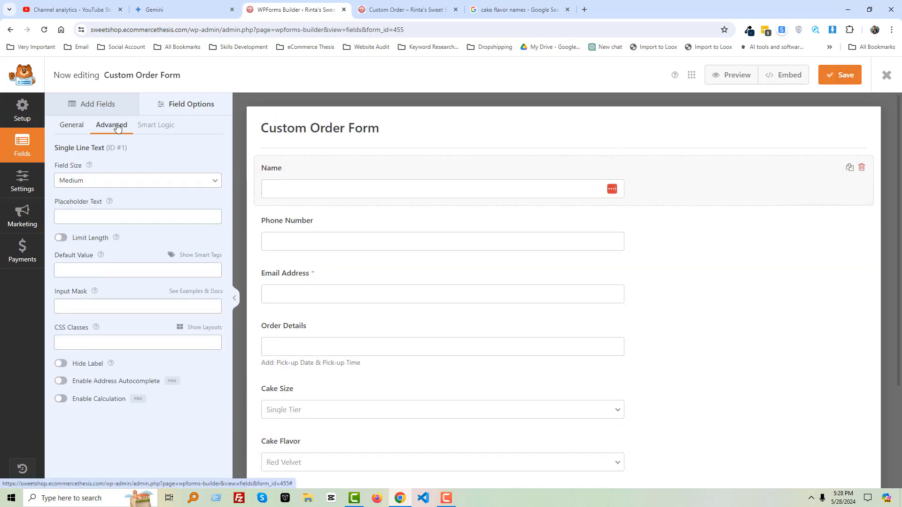
left_click(126, 182)
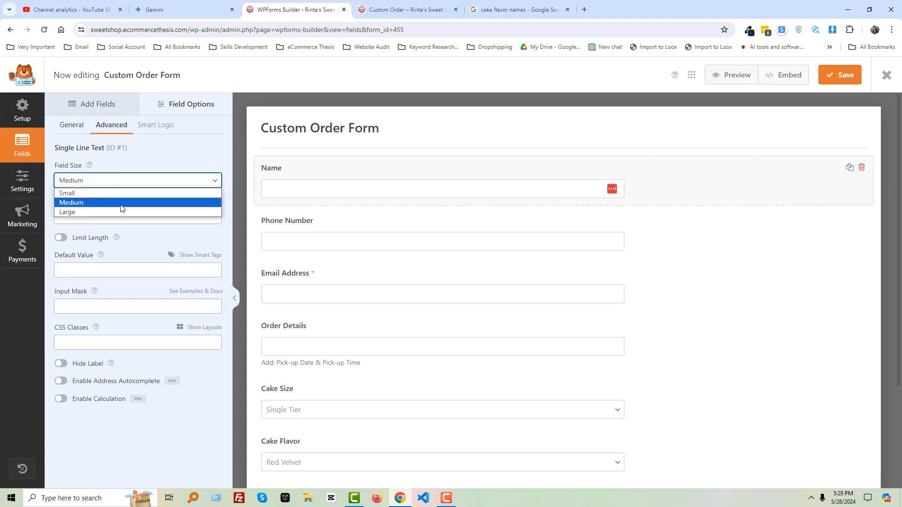
left_click(118, 212)
- Set the Phone Number field's size to Large in its advanced options
left_click(358, 227)
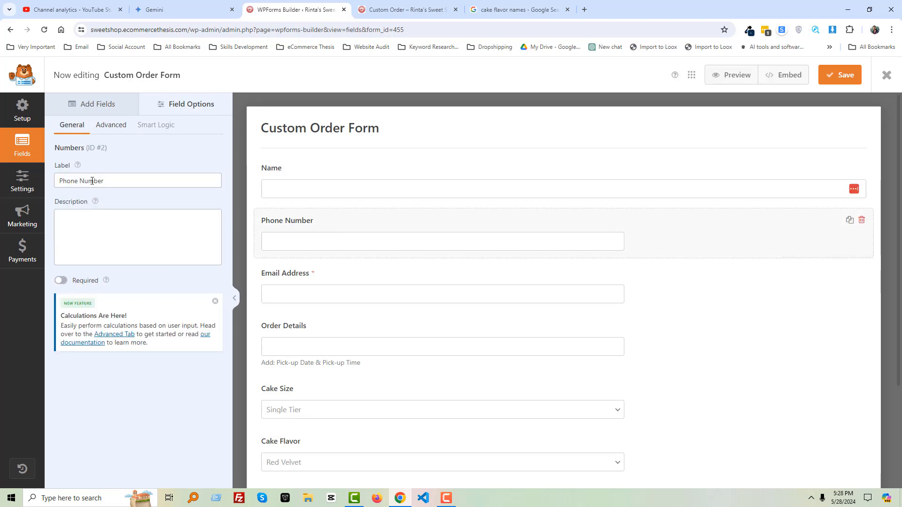
left_click(112, 126)
left_click(85, 180)
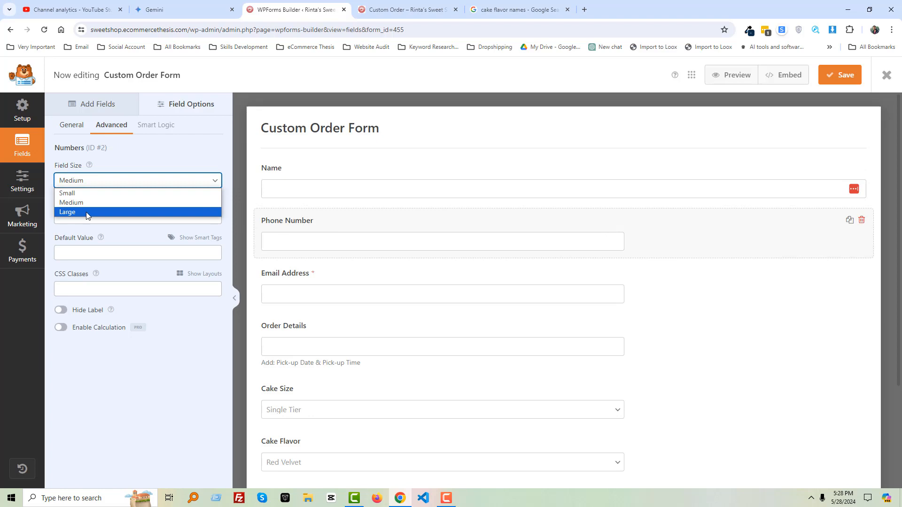
left_click(117, 212)
- Set the Email Address field's size to Large in its advanced options
left_click(434, 280)
left_click(111, 125)
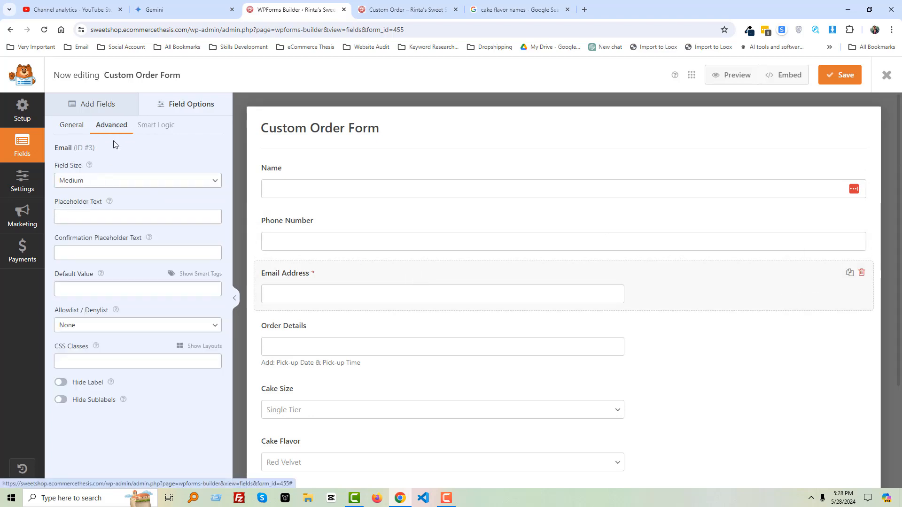
left_click(113, 181)
left_click(94, 211)
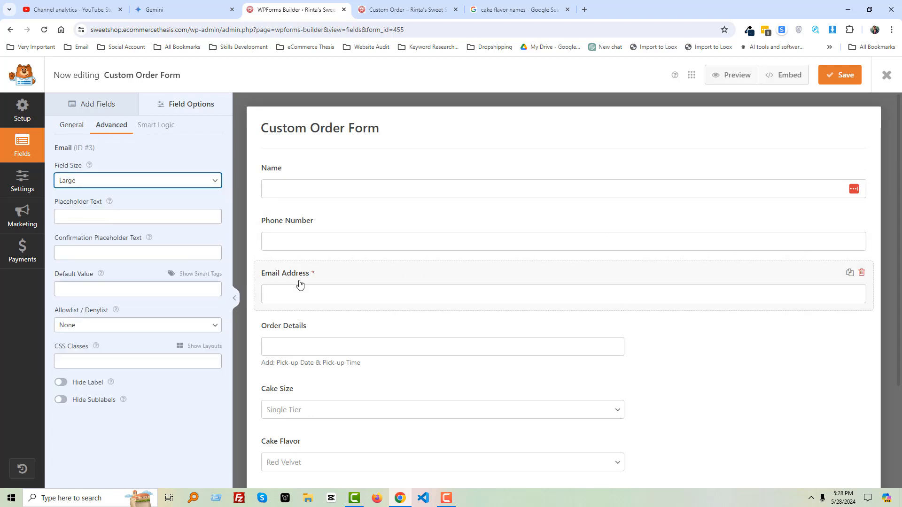
- Set the Order Details field's size to Large in its advanced options
left_click(411, 337)
left_click(111, 124)
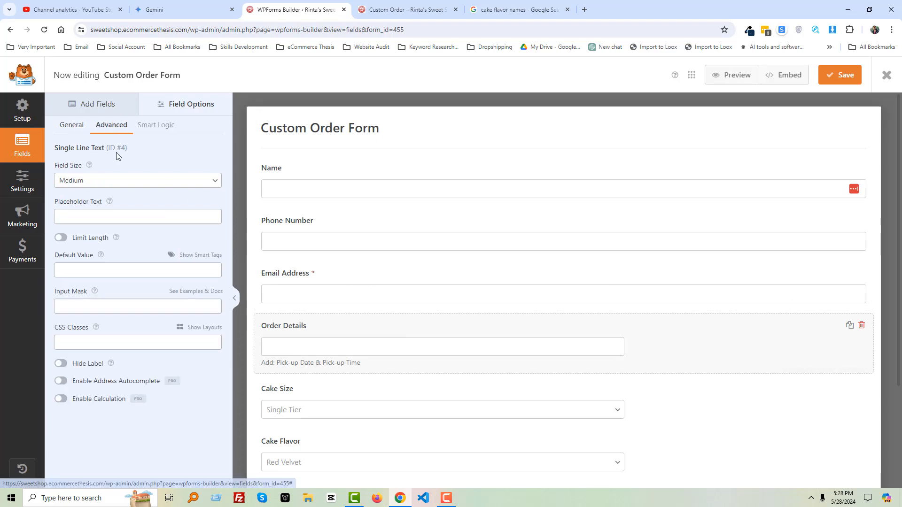
left_click(119, 182)
left_click(106, 213)
- Set the Cake Size dropdown's style to Modern and its field size to Large
scroll(451, 298, "down", 2)
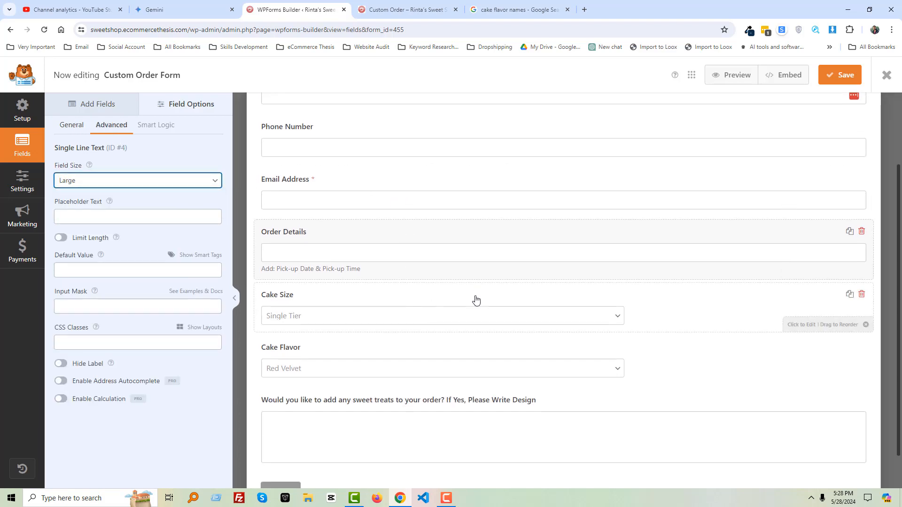
left_click(474, 300)
left_click(114, 124)
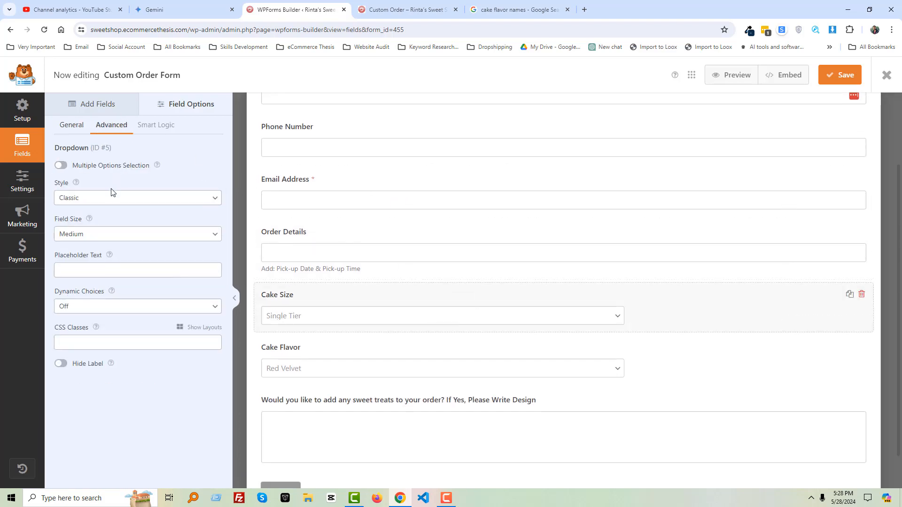
left_click(127, 198)
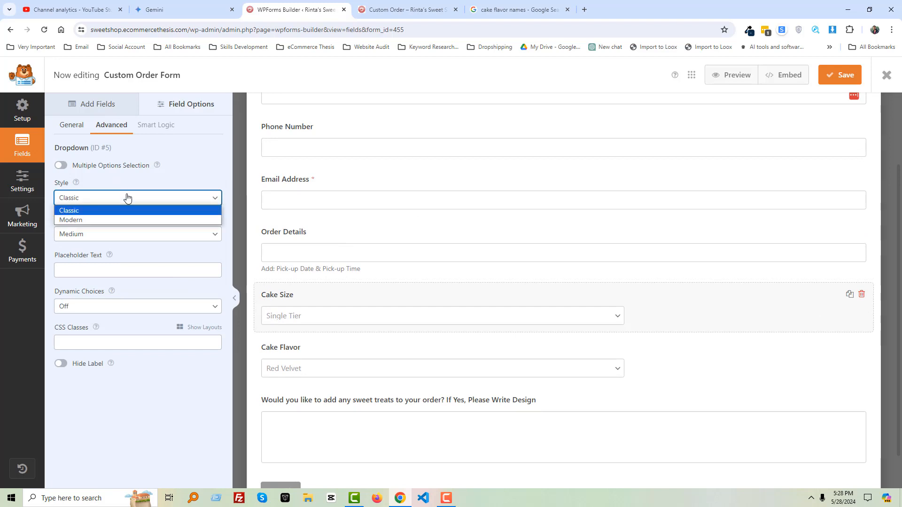
left_click(124, 218)
left_click(173, 240)
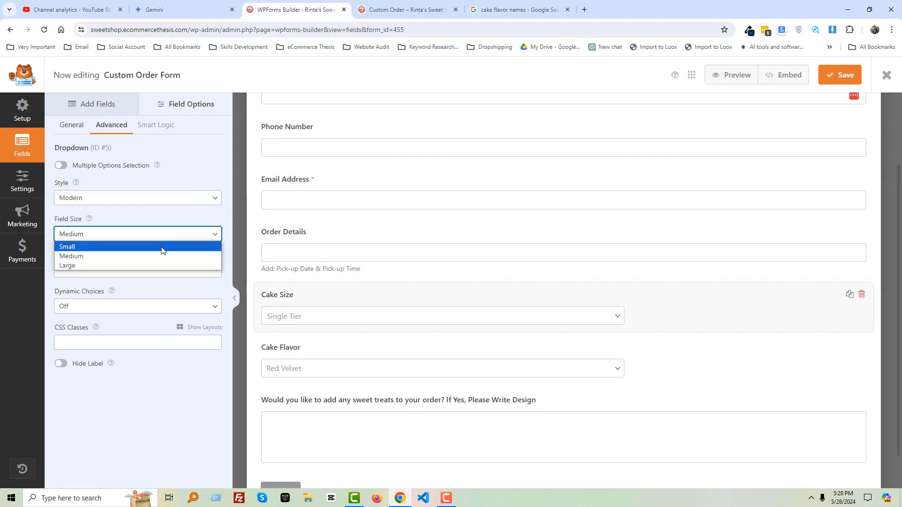
left_click(144, 264)
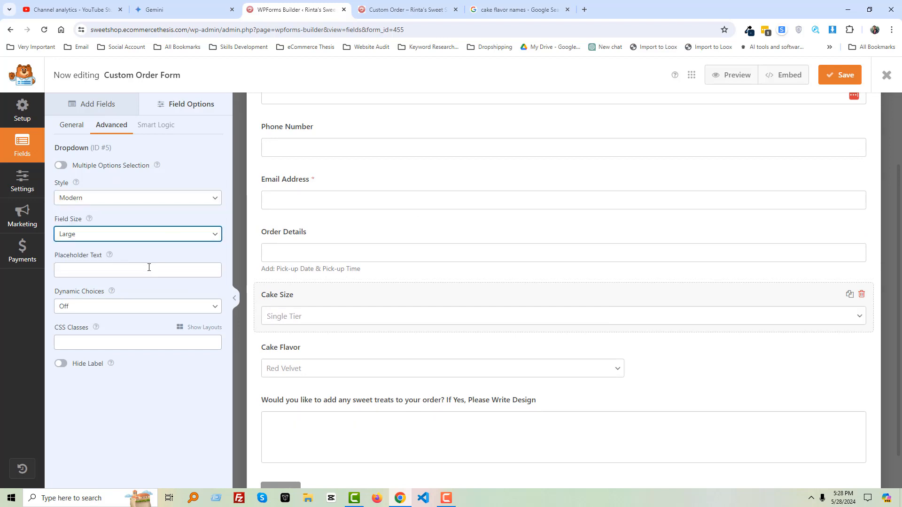
- Set the Cake Flavor dropdown's field size to Large in its advanced options
left_click(373, 355)
left_click(100, 125)
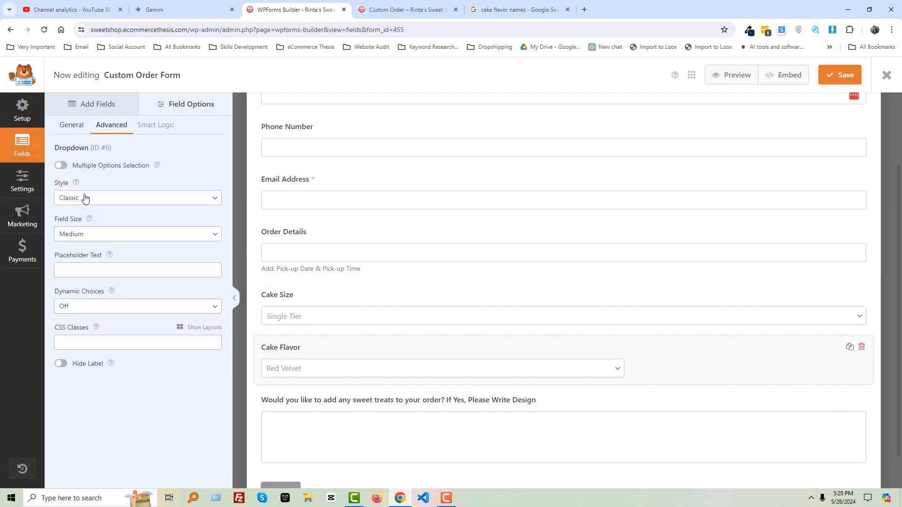
left_click(85, 198)
left_click(103, 187)
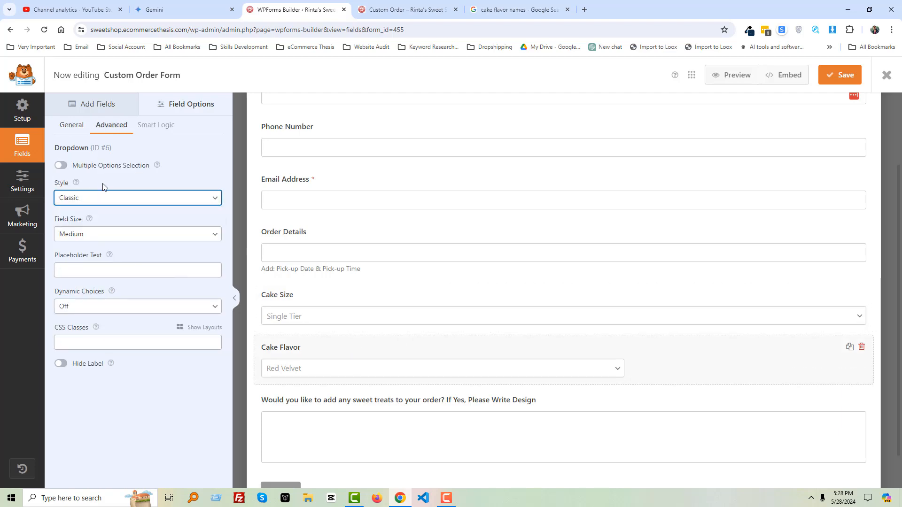
left_click(104, 235)
left_click(98, 264)
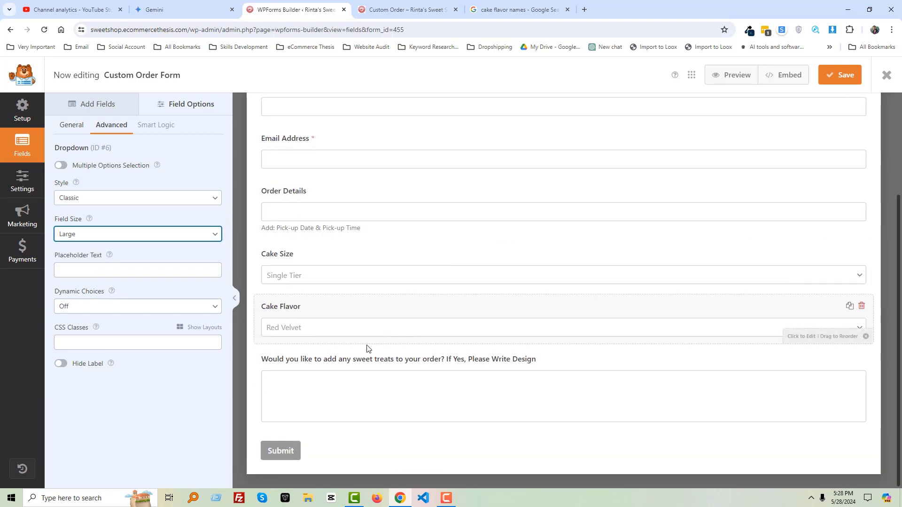
- Set the sweet-treats Paragraph Text field's size to Large and save the form
left_click(369, 350)
left_click(112, 126)
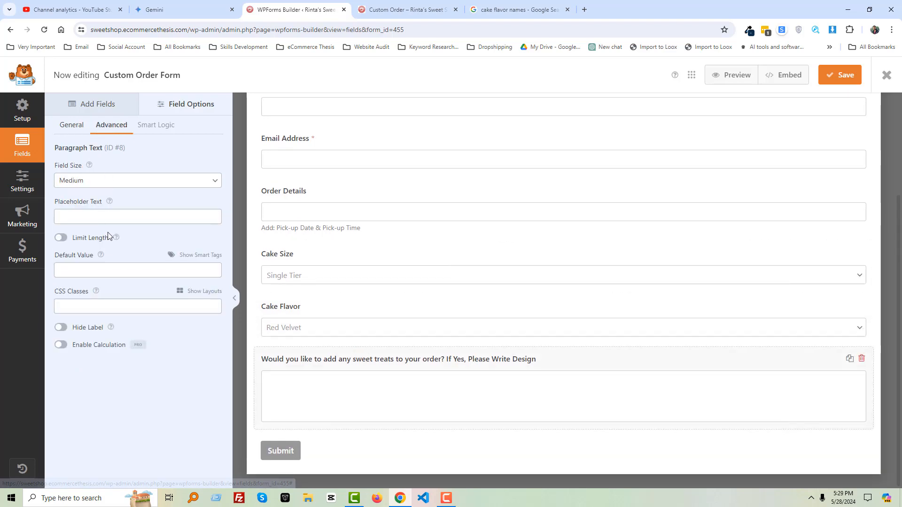
left_click(160, 181)
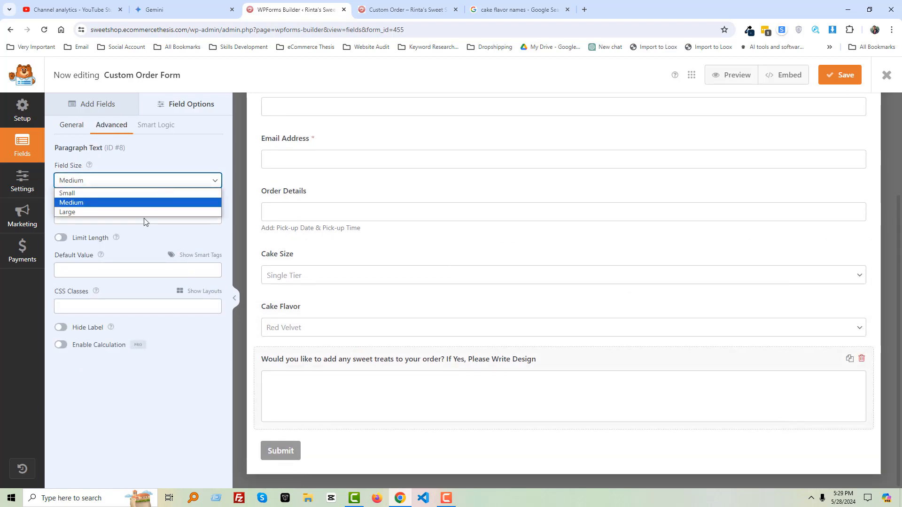
left_click(117, 212)
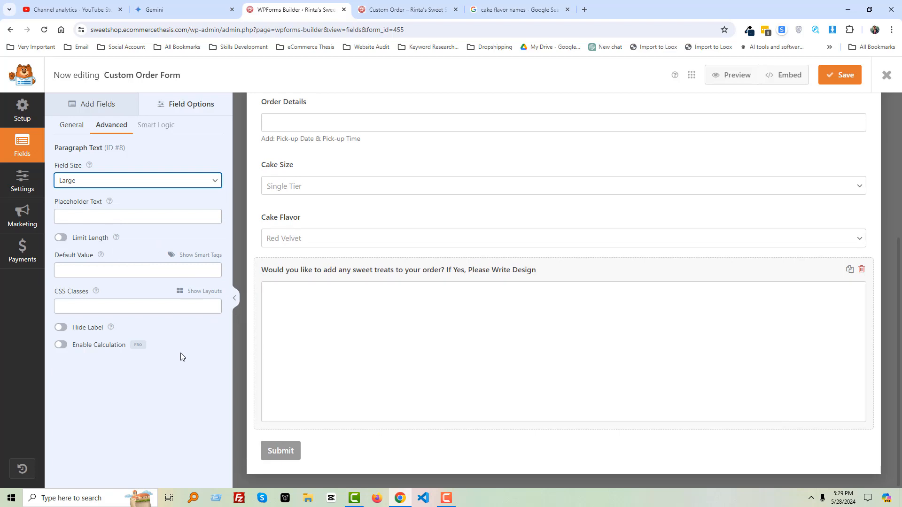
left_click(840, 75)
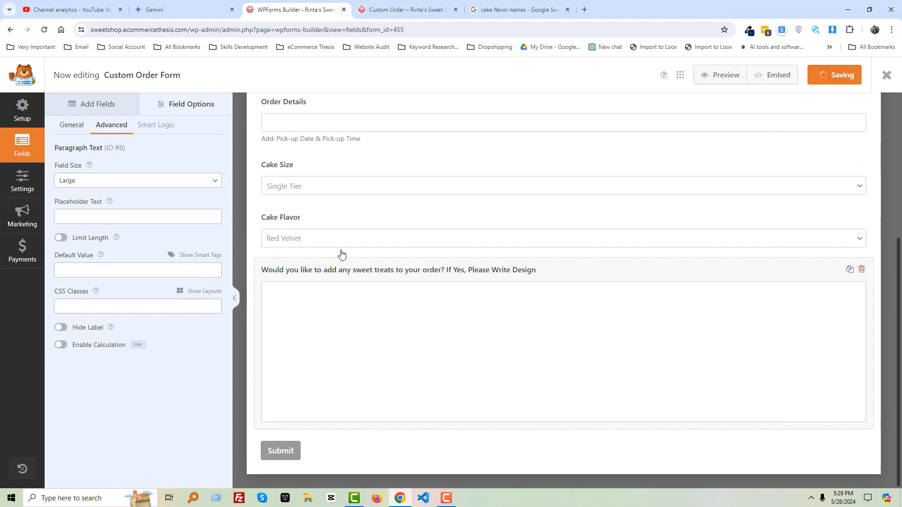
- Look over the form's general settings and the field's Smart Logic options
scroll(429, 322, "up", 5)
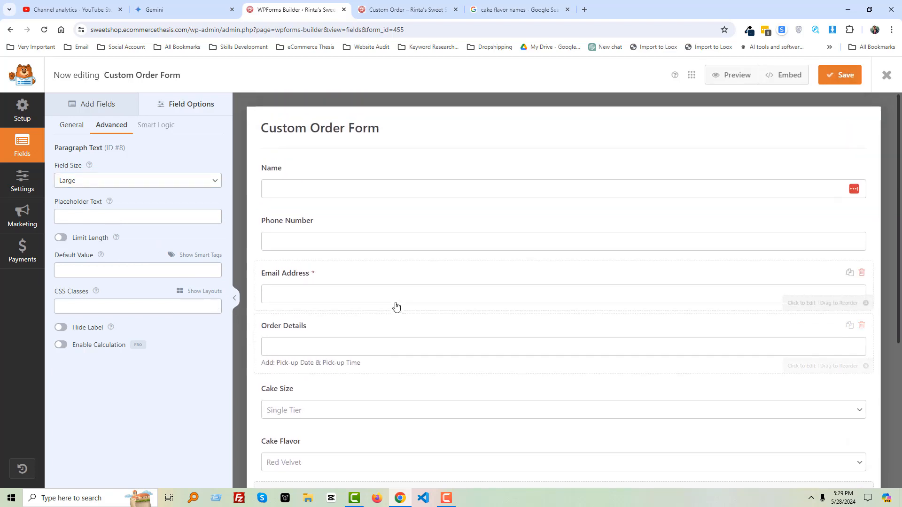
left_click(26, 186)
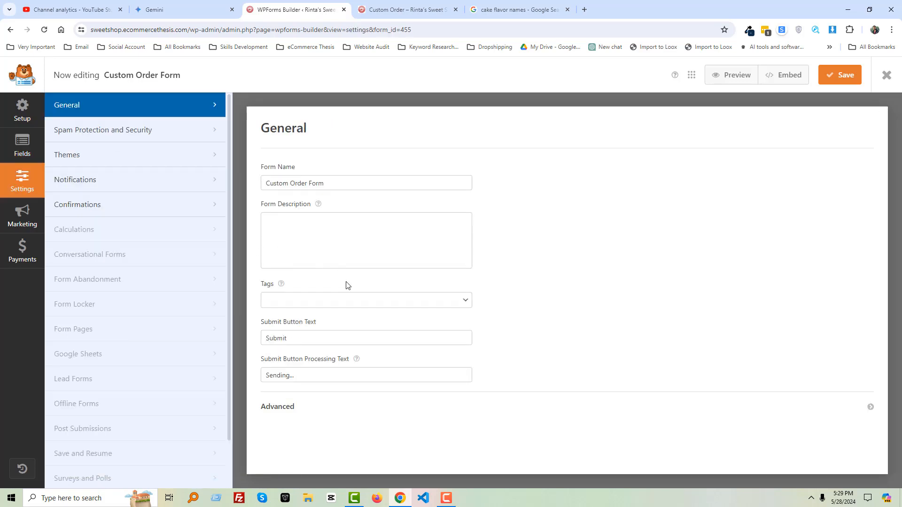
left_click(22, 146)
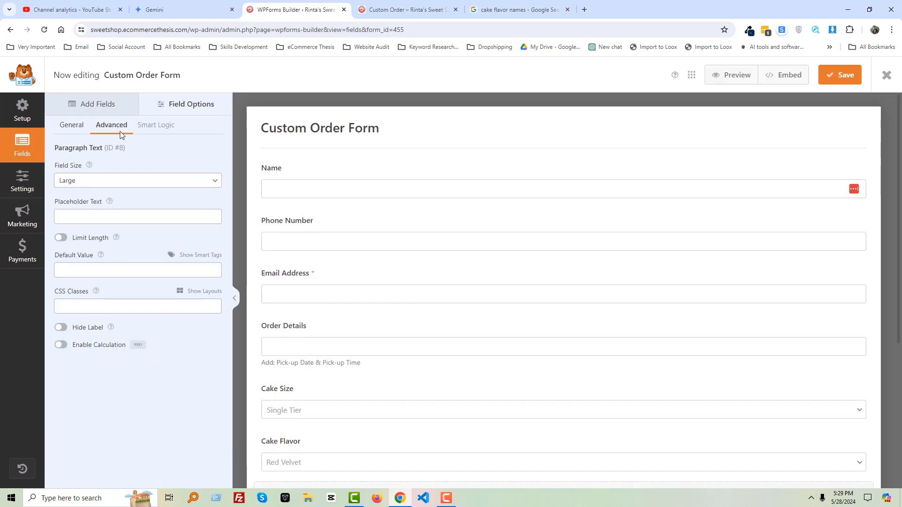
left_click(153, 126)
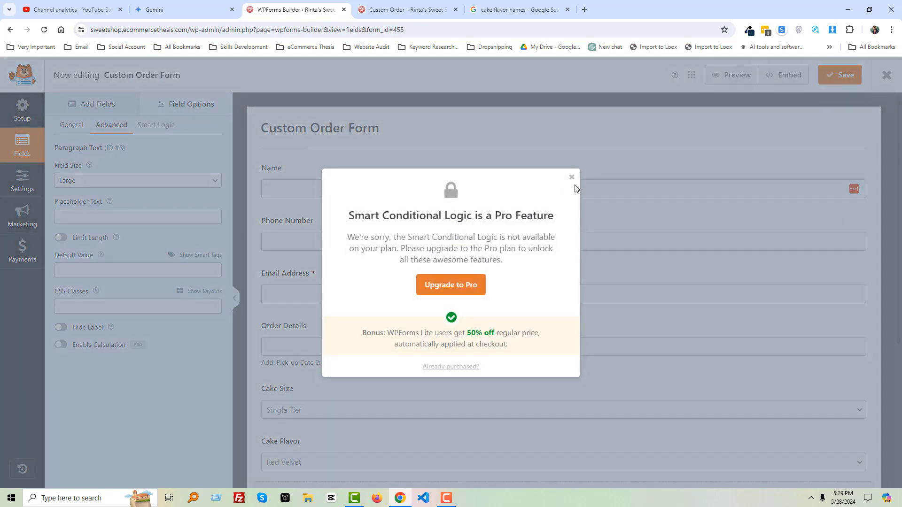
left_click(572, 178)
left_click(70, 125)
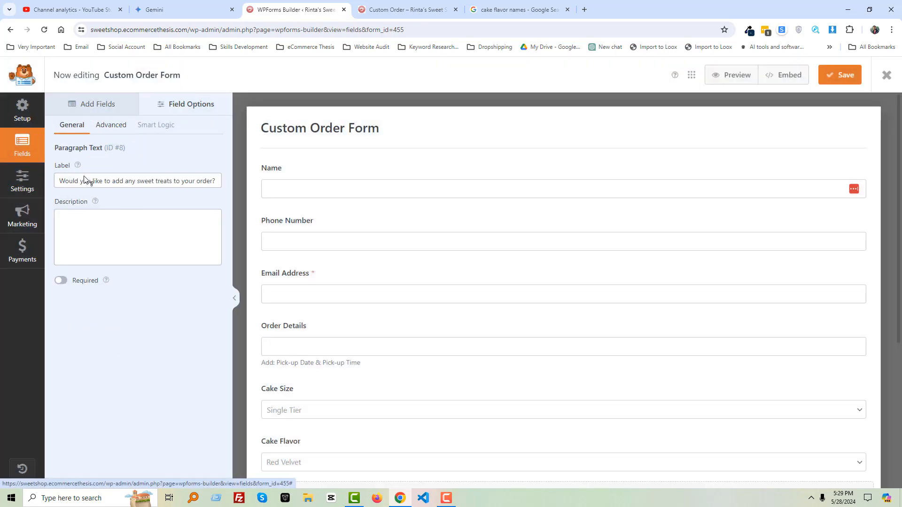
- Open the Custom Order page in the Elementor editor in a new tab
left_click(402, 4)
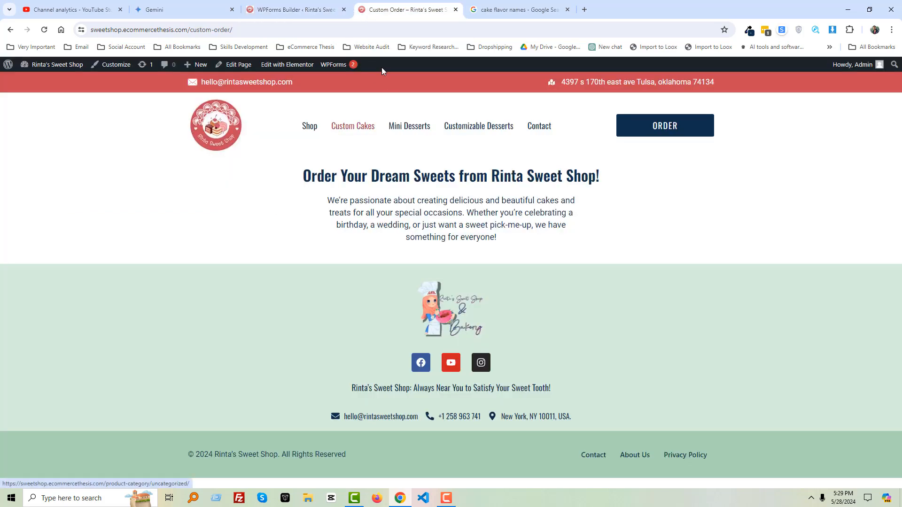
middle_click(288, 65)
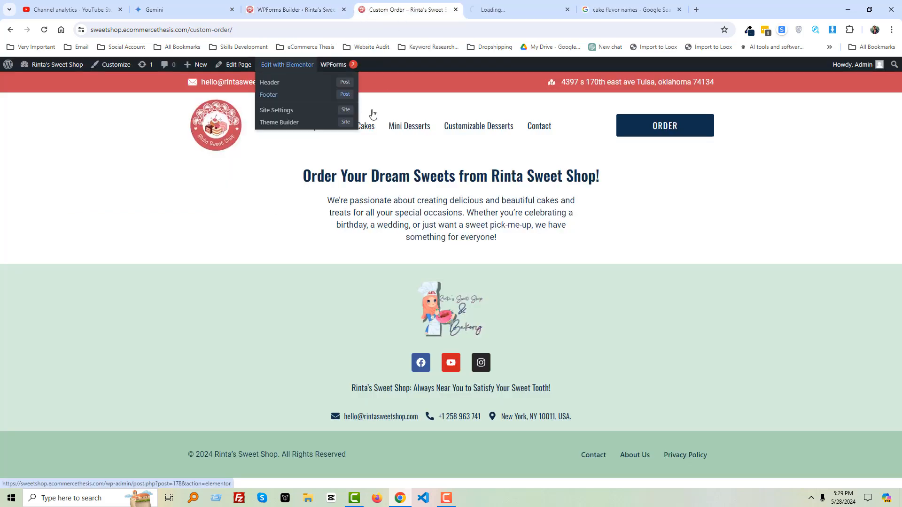
left_click(516, 13)
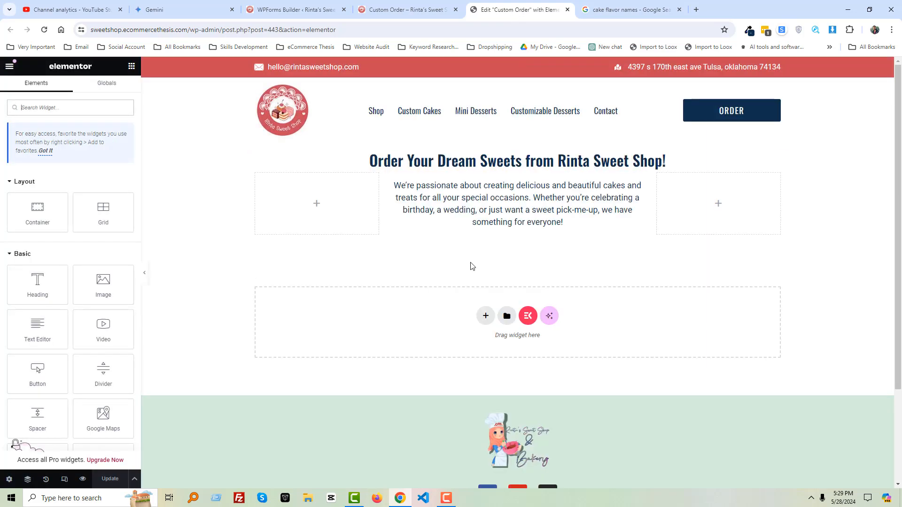
- Add a new three-column flexbox container below the intro text and pick its middle column
left_click(488, 319)
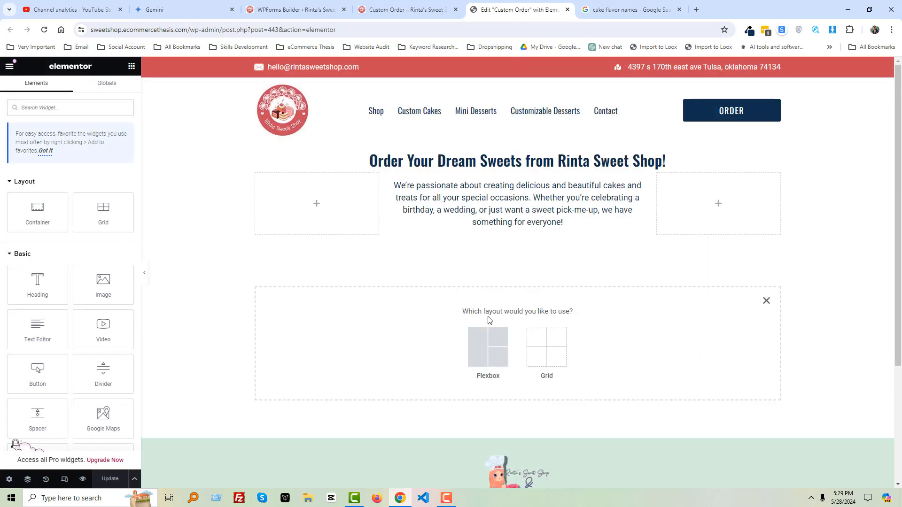
left_click(492, 350)
left_click(648, 340)
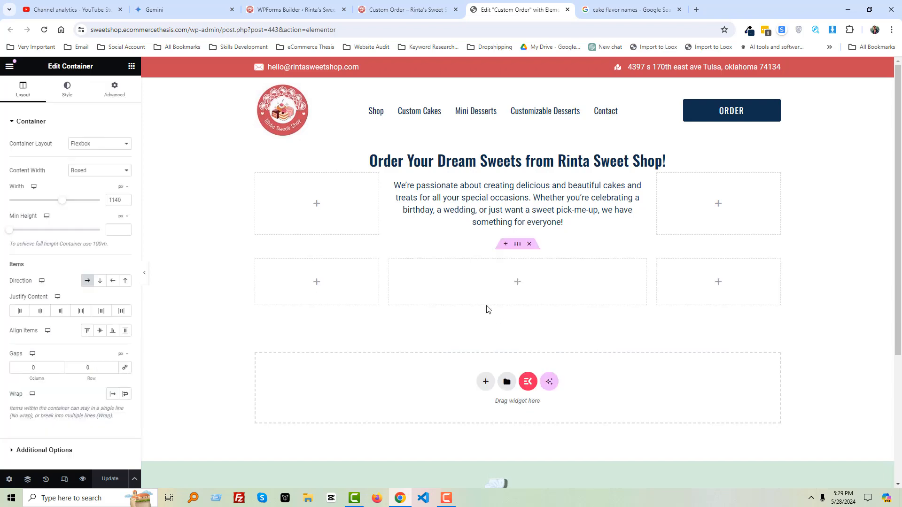
left_click(518, 283)
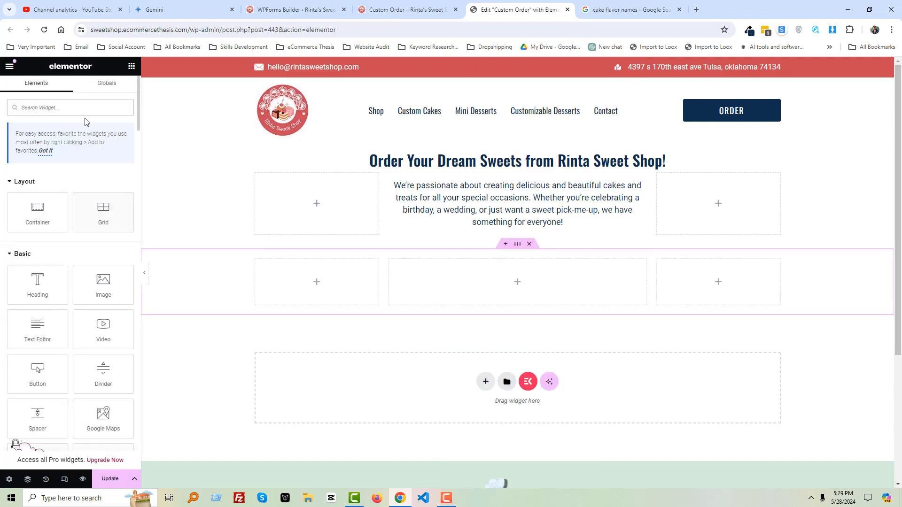
- Place a WPForms widget in the middle column and select the Custom Order Form
type("form")
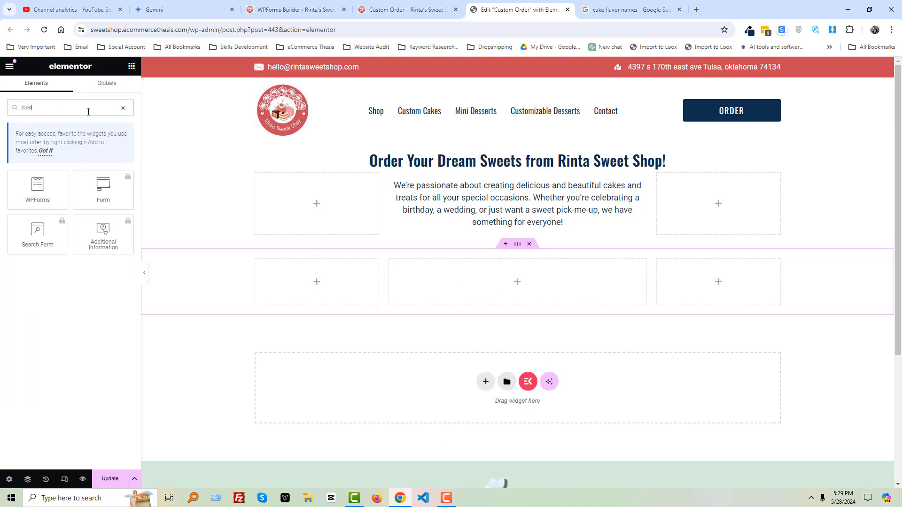
left_click_drag(37, 190, 434, 285)
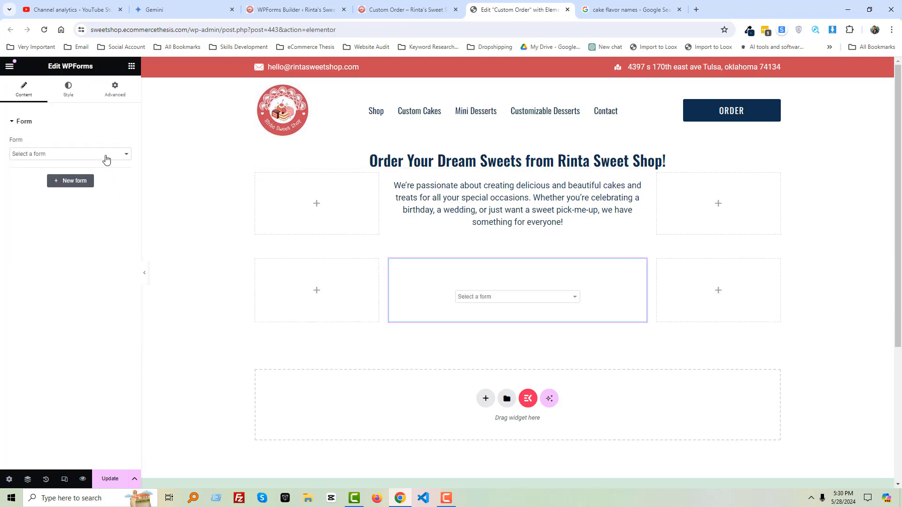
left_click(99, 155)
left_click(72, 186)
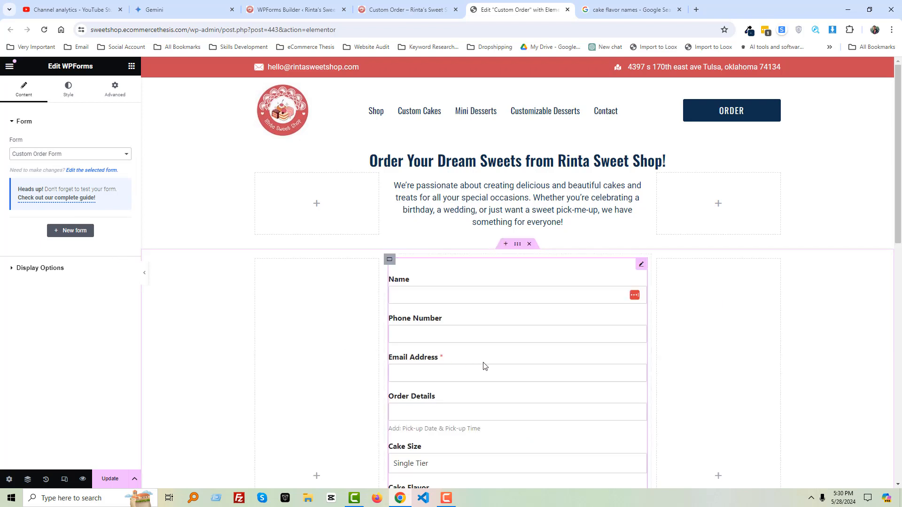
- Review the embedded form in the new container and update the page
scroll(552, 362, "down", 3)
scroll(552, 362, "down", 4)
scroll(586, 346, "up", 3)
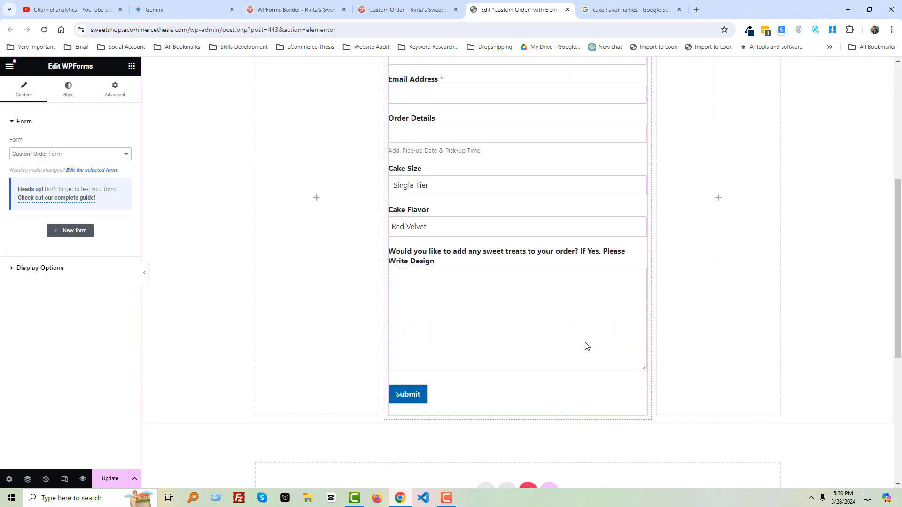
scroll(507, 304, "up", 2)
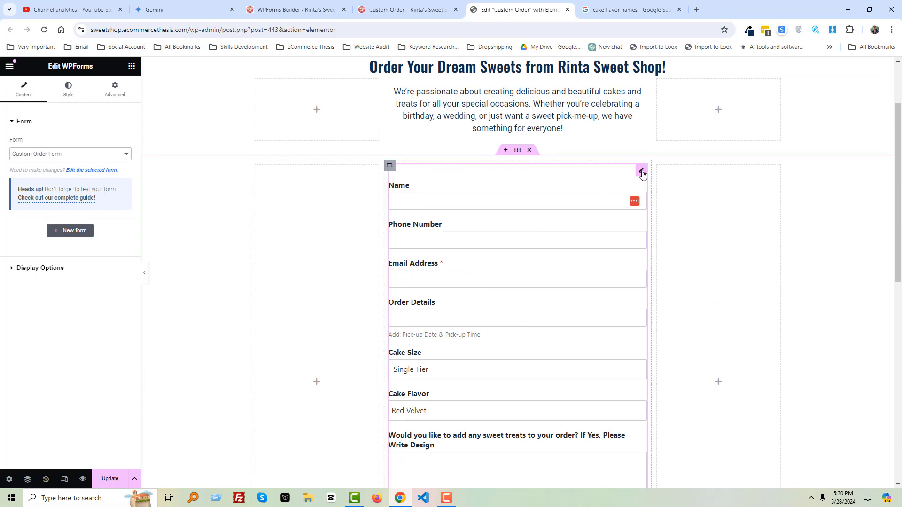
left_click(517, 150)
left_click(68, 89)
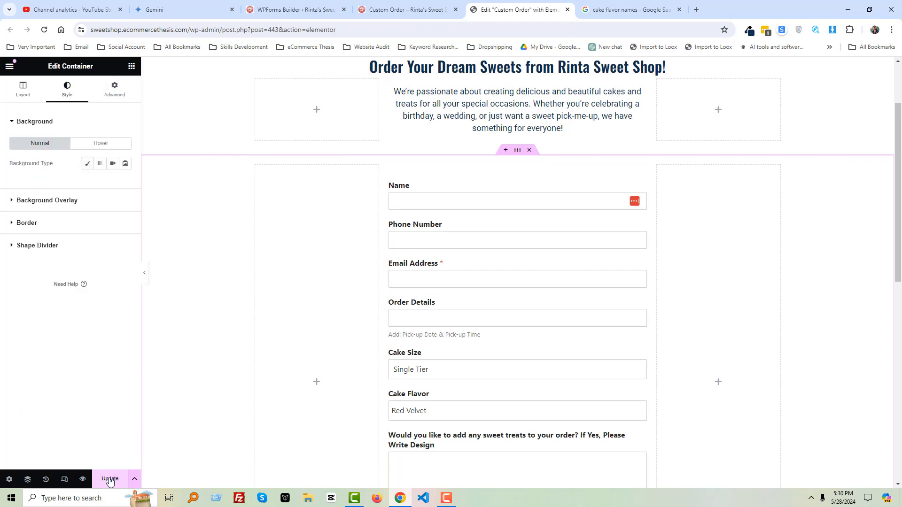
left_click(109, 479)
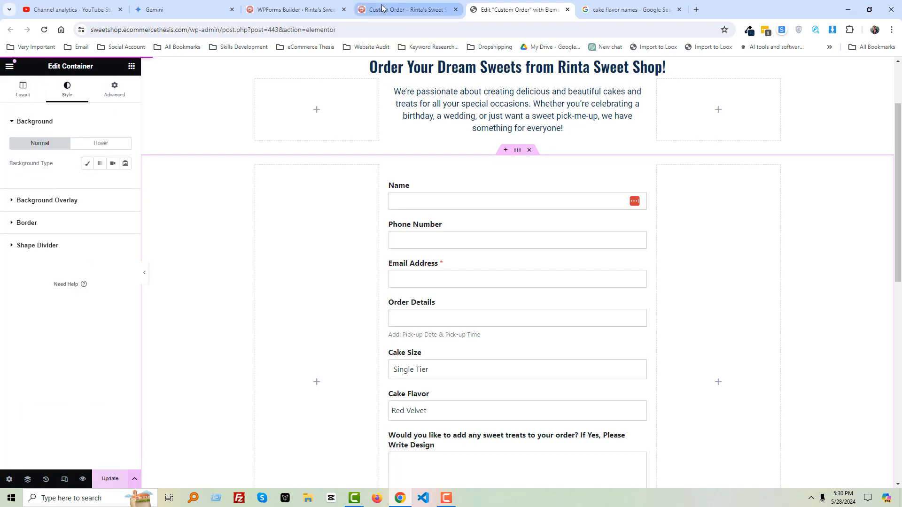
- Reload the live Custom Order page and scroll through the published form
left_click(382, 8)
key("F5")
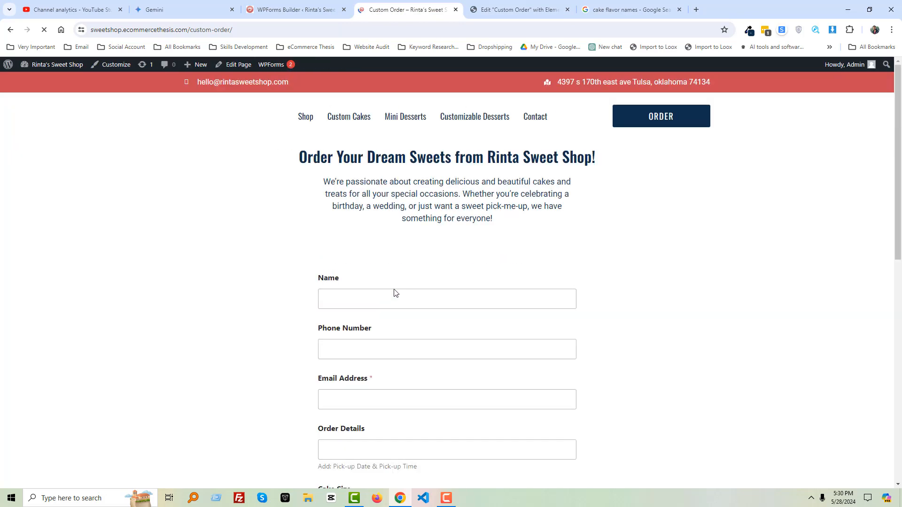
scroll(671, 336, "down", 3)
scroll(671, 336, "down", 5)
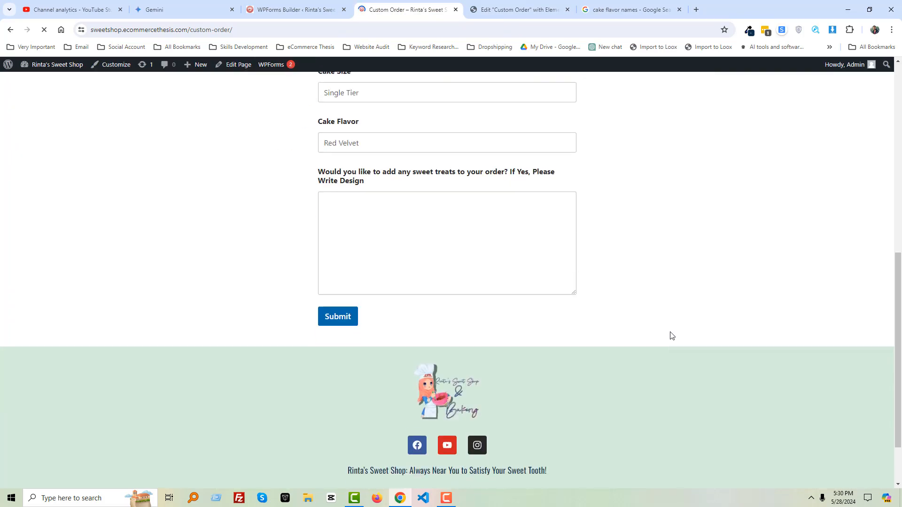
- Test the Cake Size dropdown options on the published Custom Order form
scroll(553, 199, "up", 7)
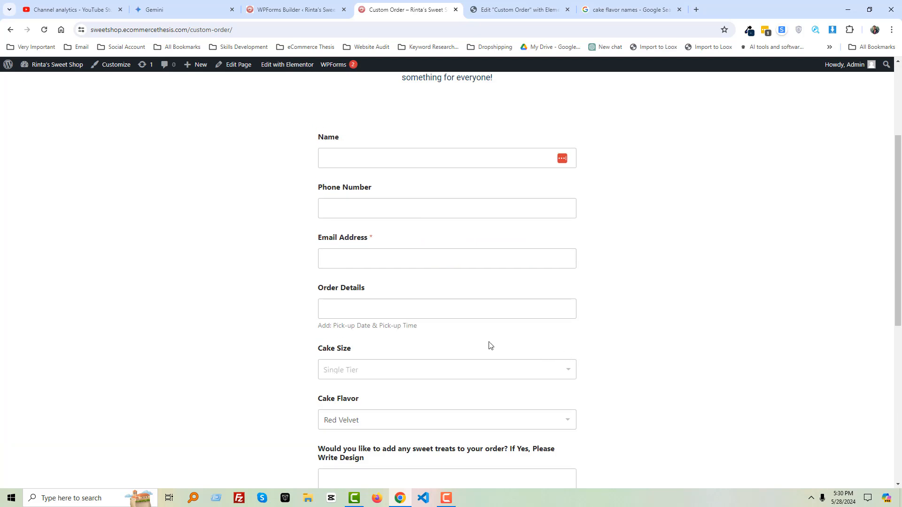
scroll(437, 339, "down", 4)
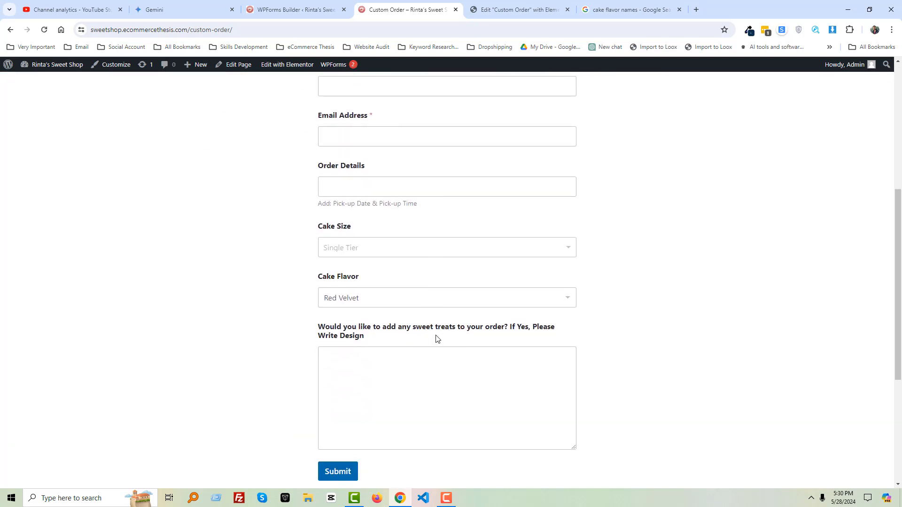
left_click(389, 254)
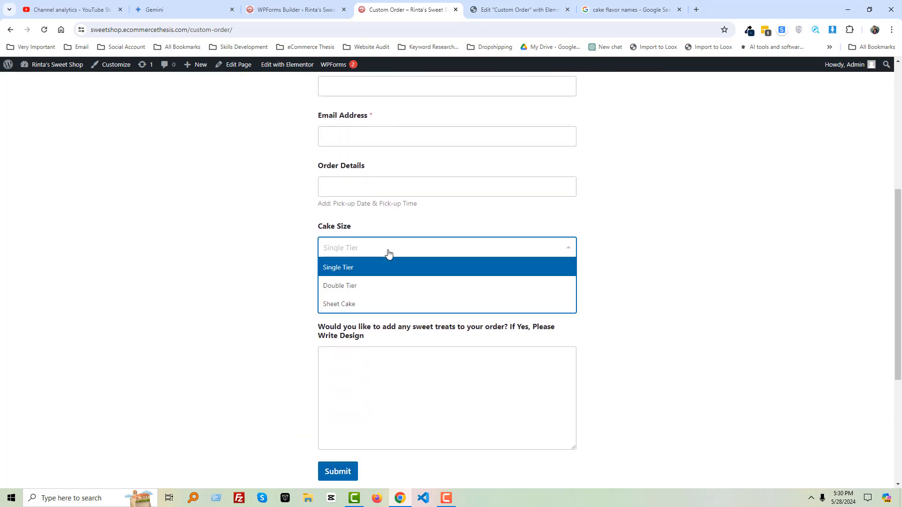
left_click(461, 263)
left_click(481, 303)
left_click(480, 302)
left_click(733, 298)
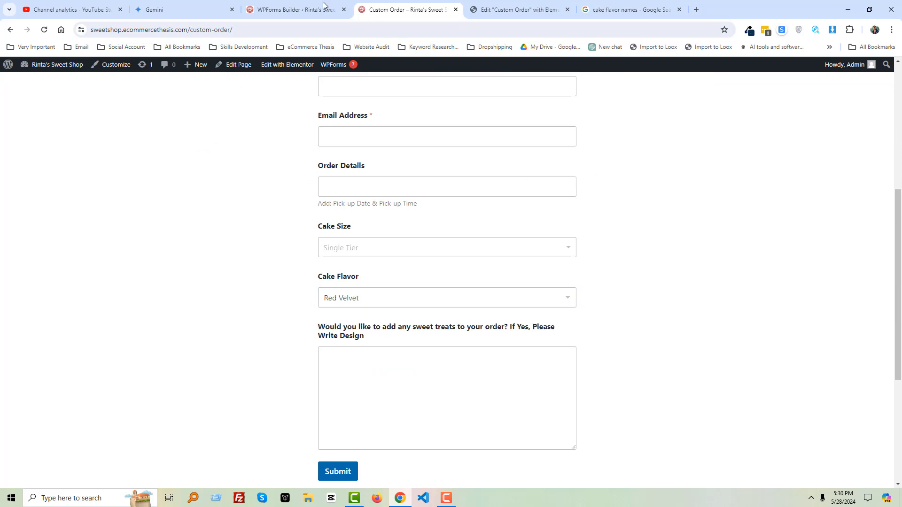
- Return to the Elementor editor and set the form container's background colour to #f9f9f9
left_click(323, 7)
left_click(401, 8)
left_click(516, 9)
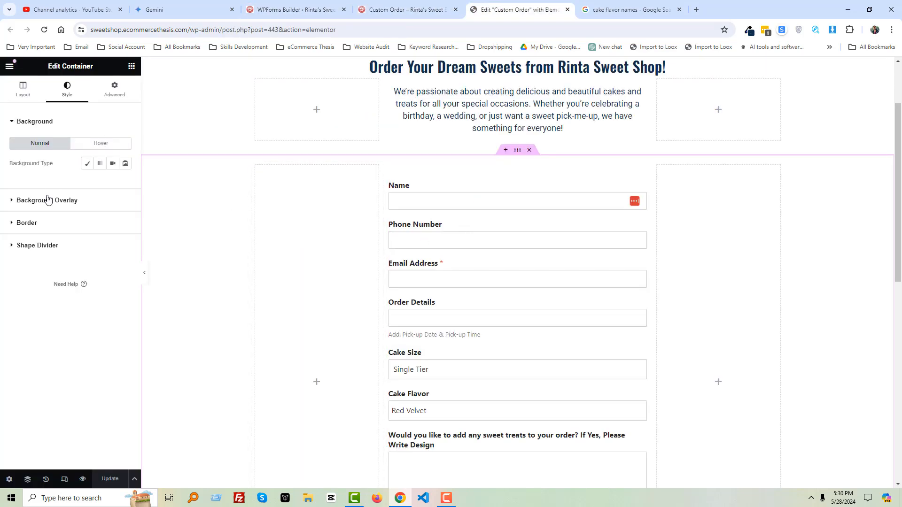
left_click(87, 164)
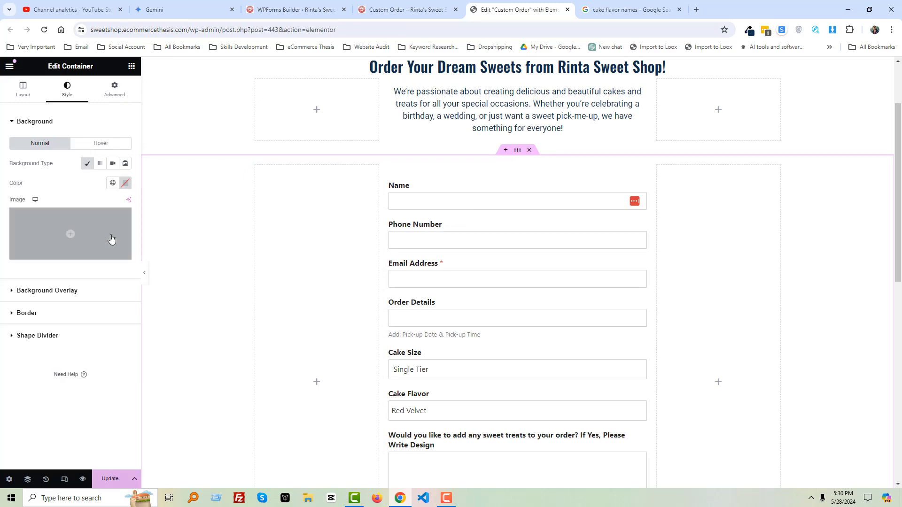
left_click(125, 183)
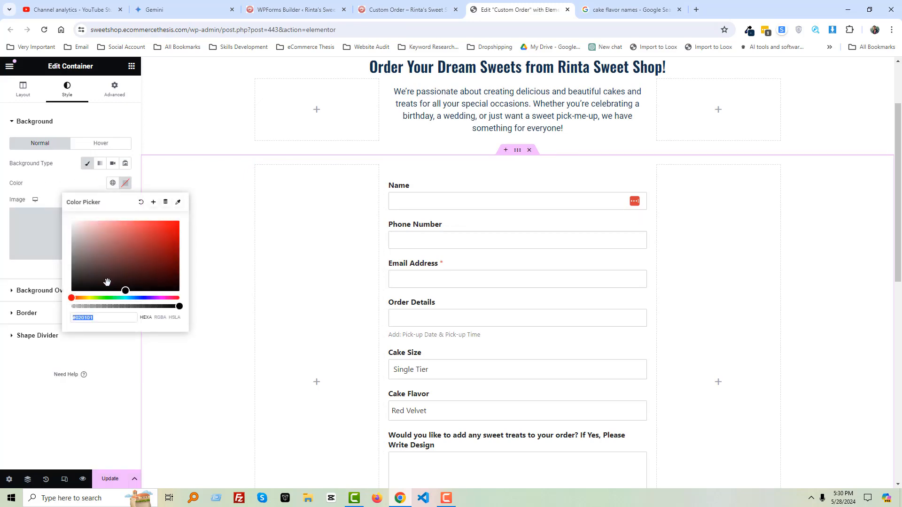
type("f9f9f9")
- Unlink the container's padding and set its top and bottom padding to 50 px
left_click(125, 90)
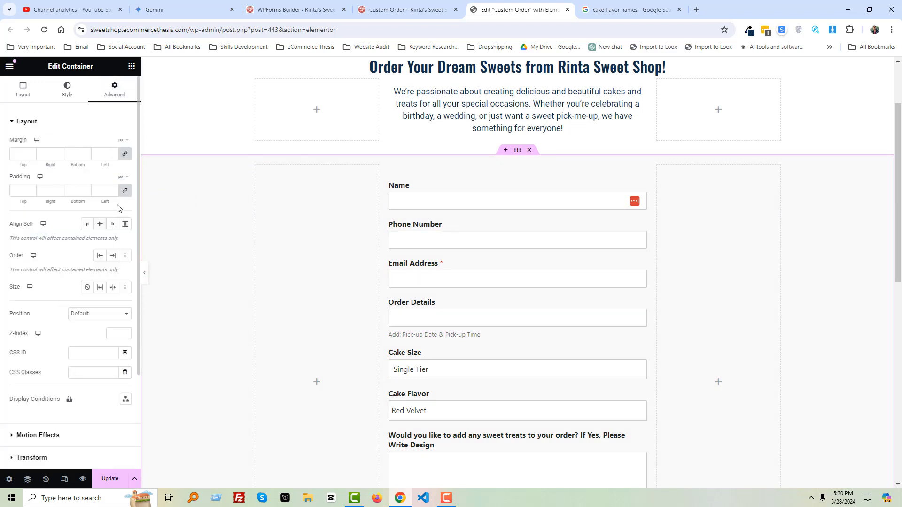
left_click(125, 191)
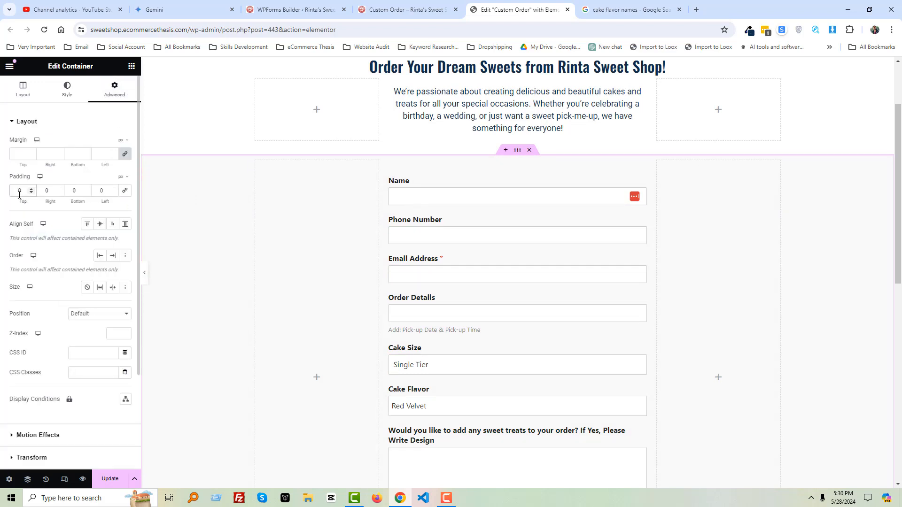
left_click(19, 191)
type("50")
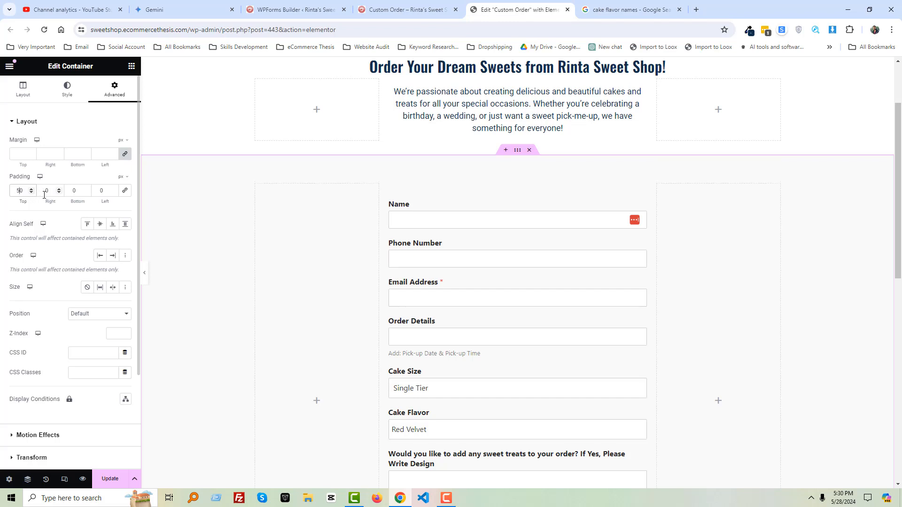
left_click(72, 191)
type("5")
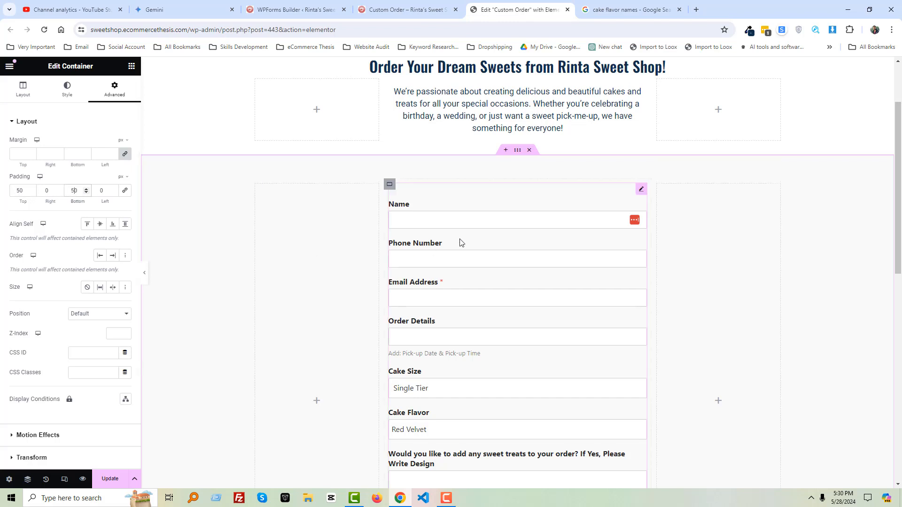
- Select the WPForms widget and give it a classic white (#FFFFFF) background
left_click(472, 210)
left_click(69, 94)
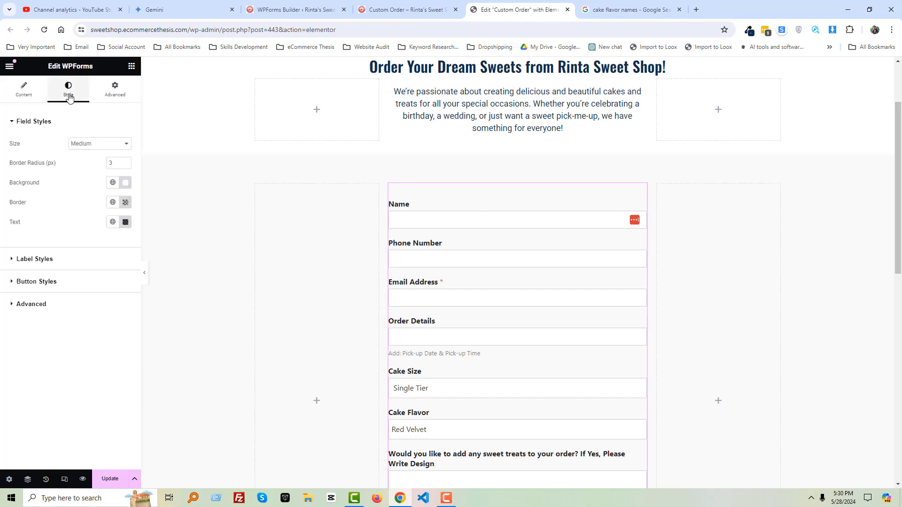
left_click(114, 86)
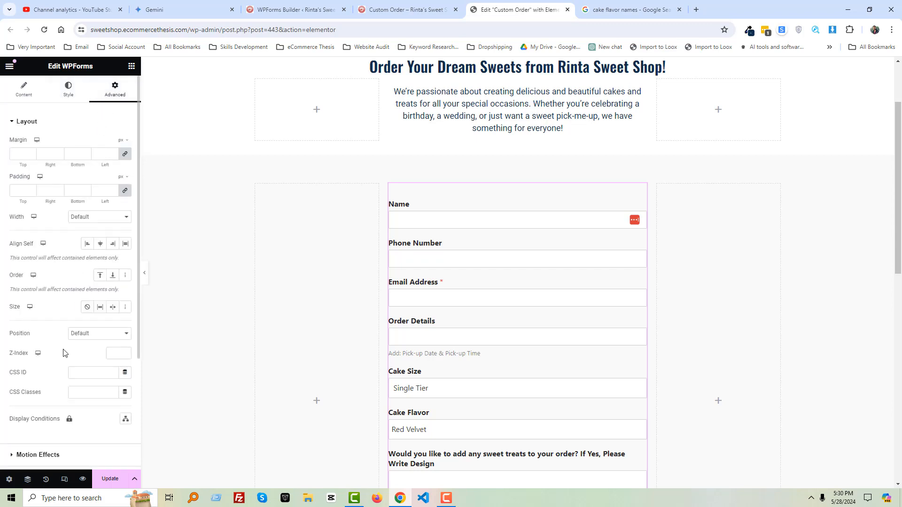
scroll(64, 353, "down", 2)
left_click(45, 406)
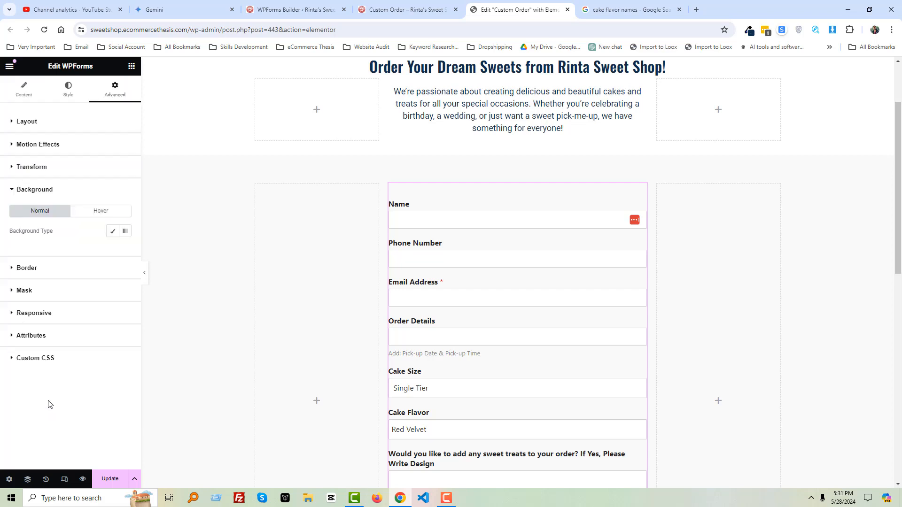
left_click(113, 231)
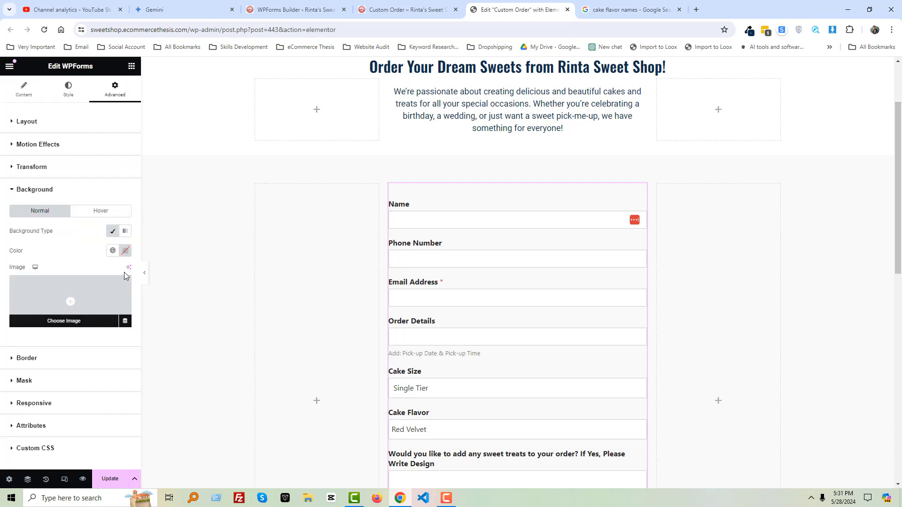
left_click(125, 251)
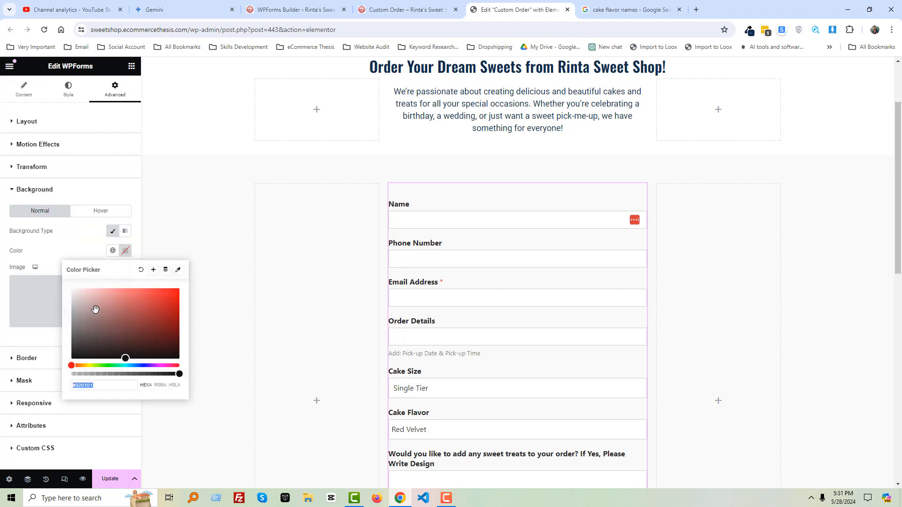
left_click(82, 250)
- Open the box shadow settings in the form widget's border options
left_click(48, 357)
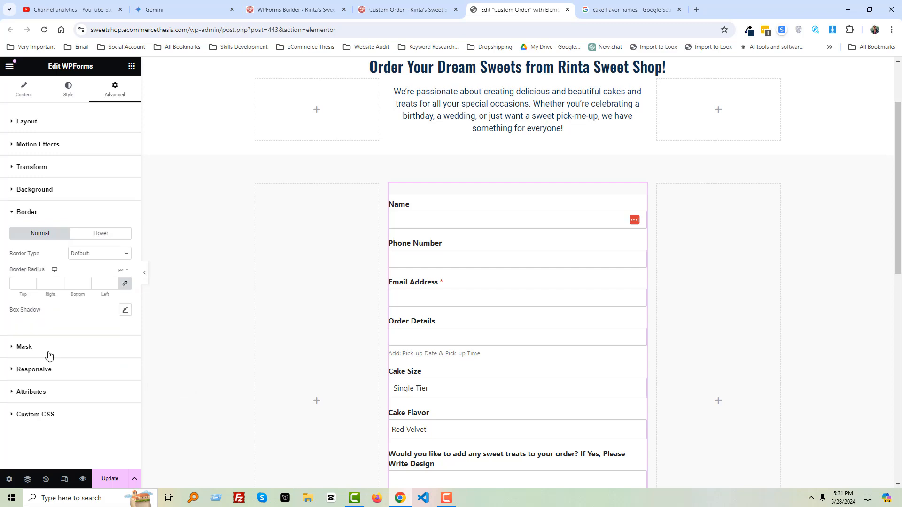
left_click(125, 310)
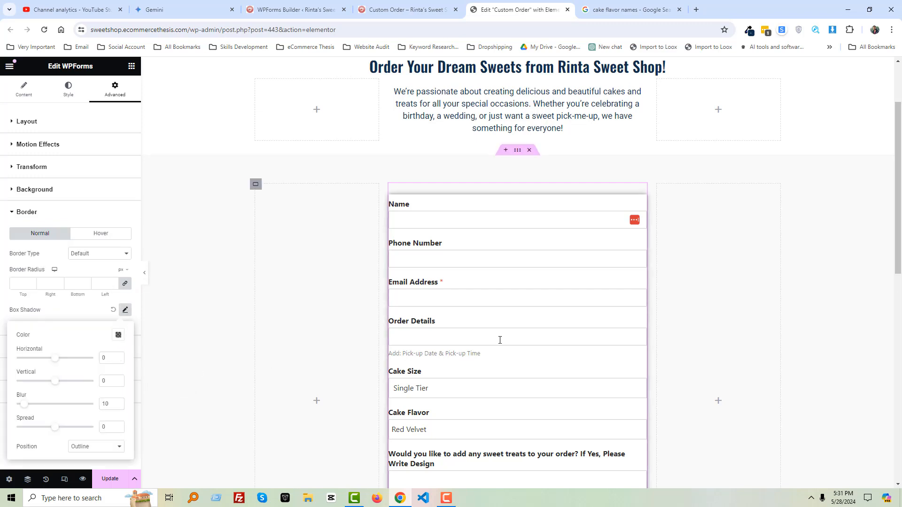
scroll(500, 340, "down", 1)
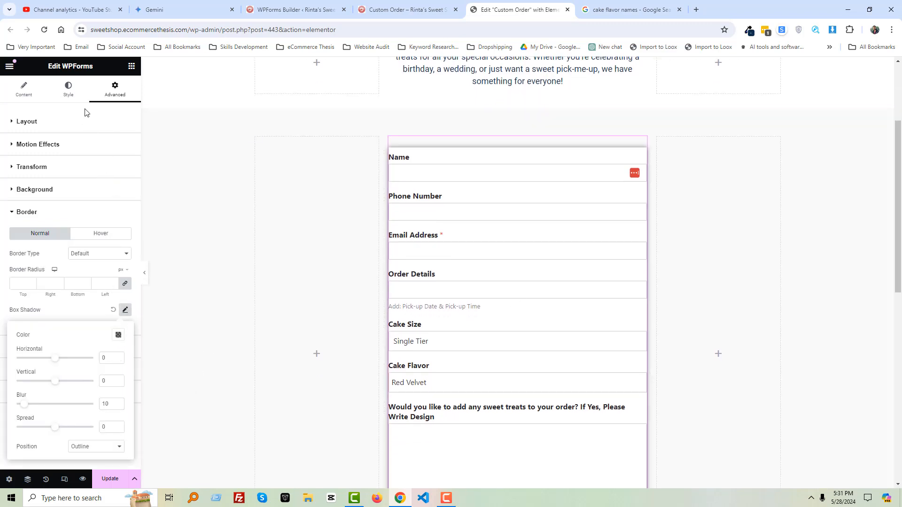
- Set the form widget's padding to 10 px top and bottom and 25 px left and right
left_click(56, 122)
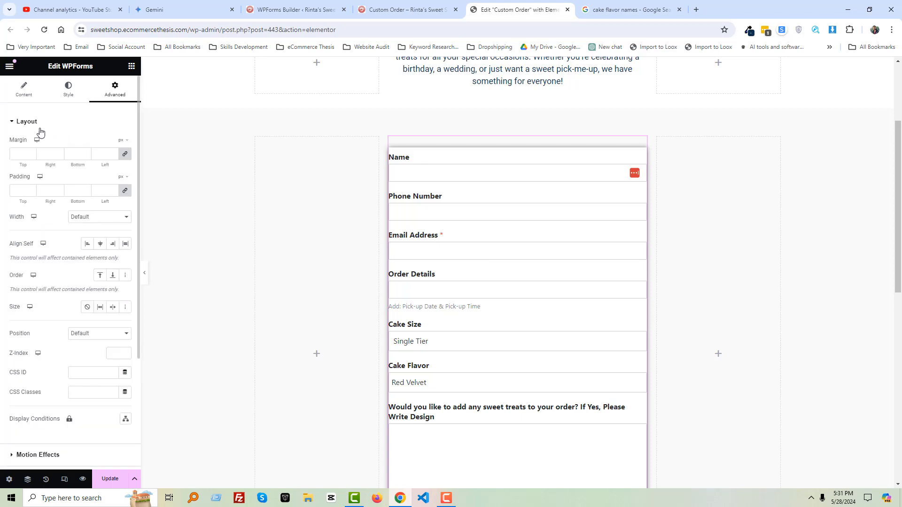
left_click(22, 190)
type("25")
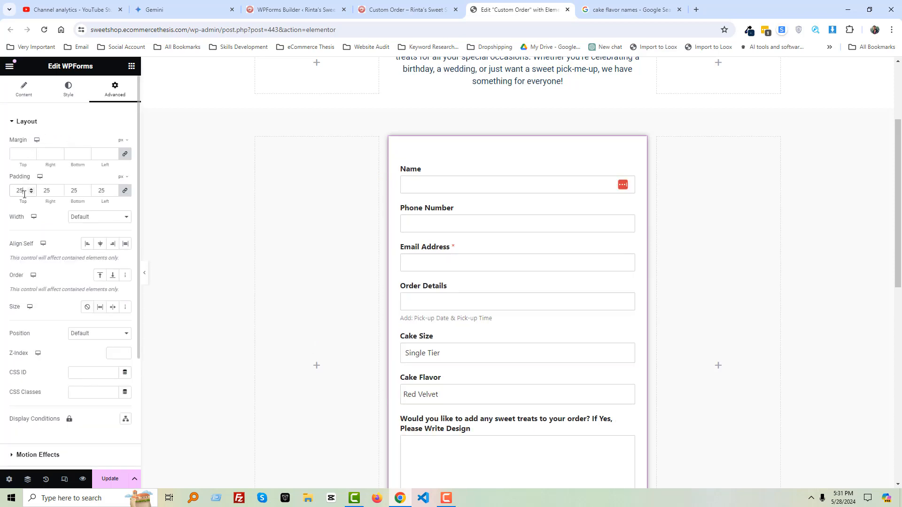
left_click(124, 193)
double_click(21, 190)
type("0")
type("1")
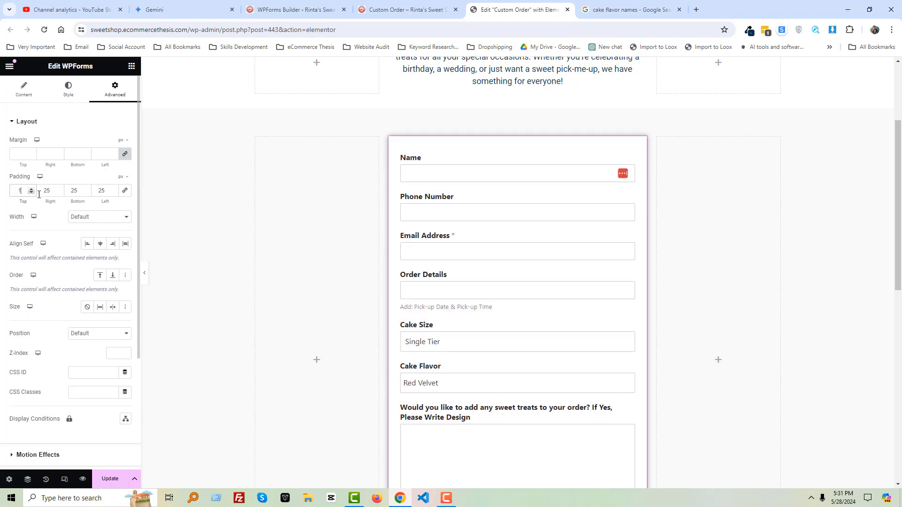
double_click(74, 190)
type("10")
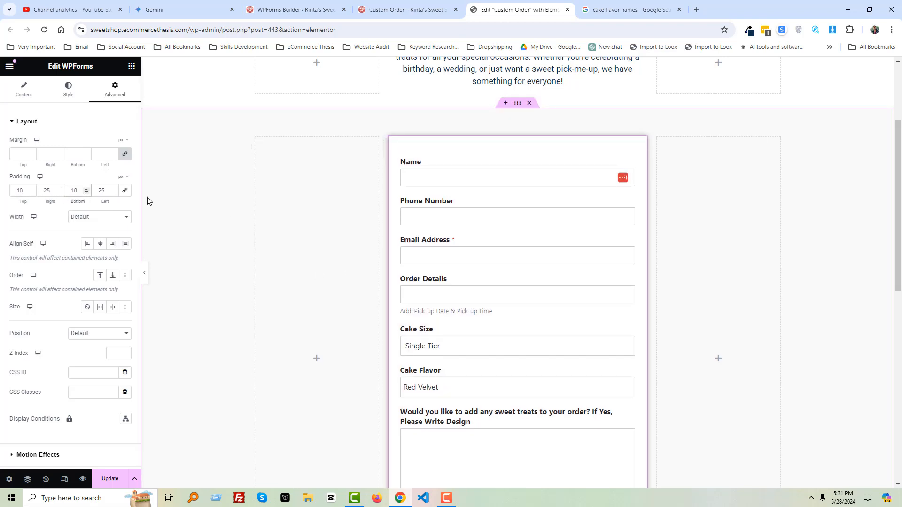
- Give the form widget a 5 px border radius and lower its box shadow colour to rgba(0, 0, 0, 0.1)
scroll(94, 329, "down", 3)
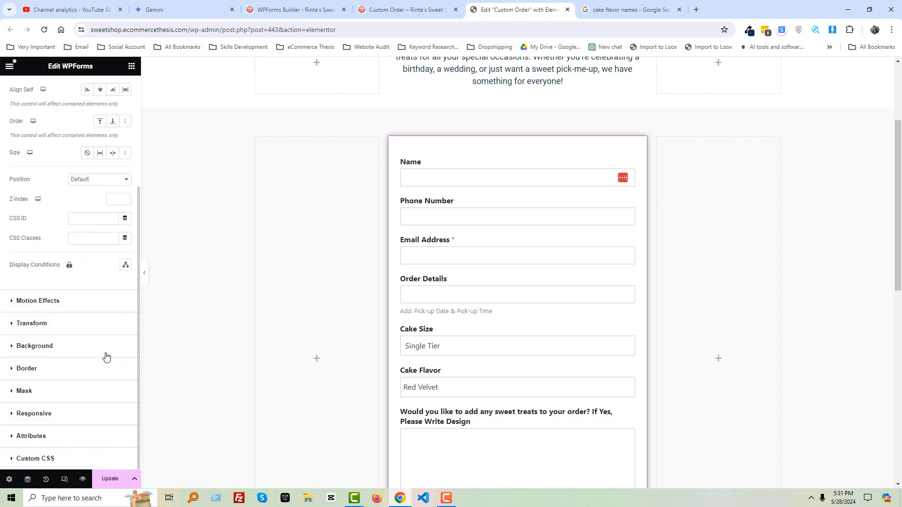
left_click(44, 371)
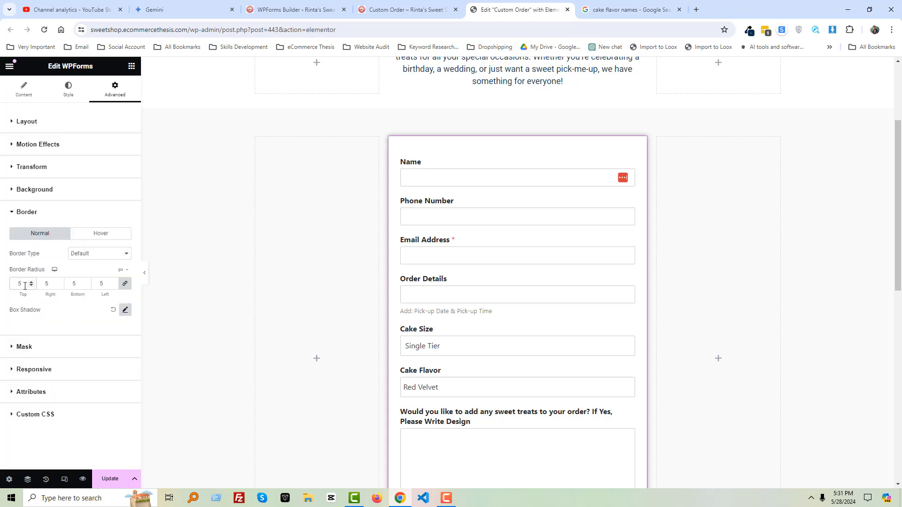
left_click(125, 311)
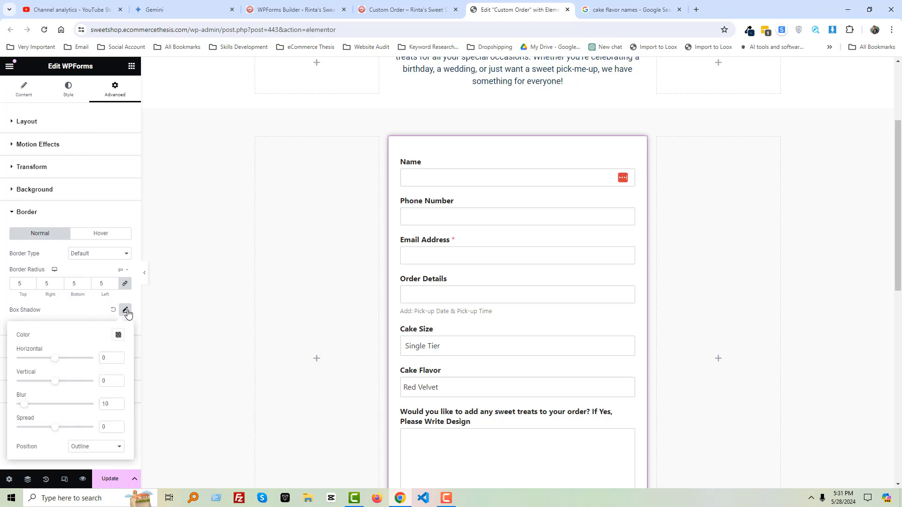
left_click(118, 335)
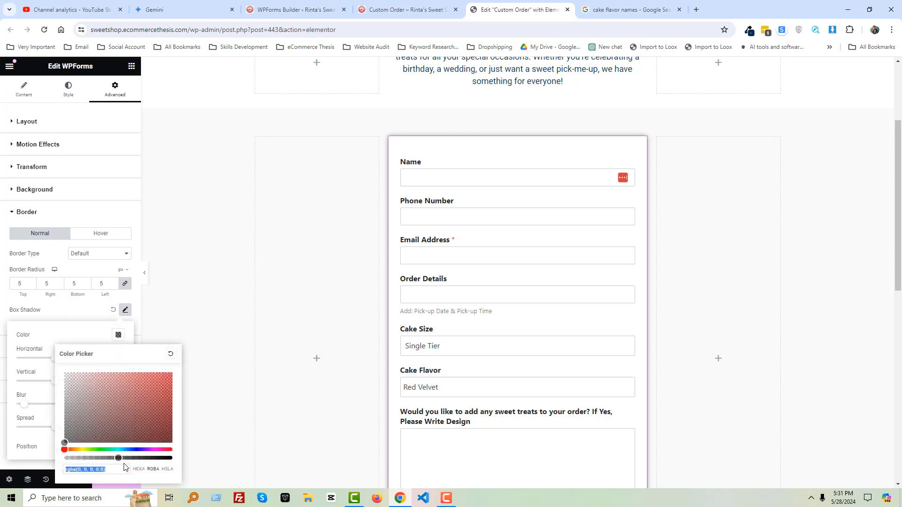
left_click_drag(118, 458, 75, 460)
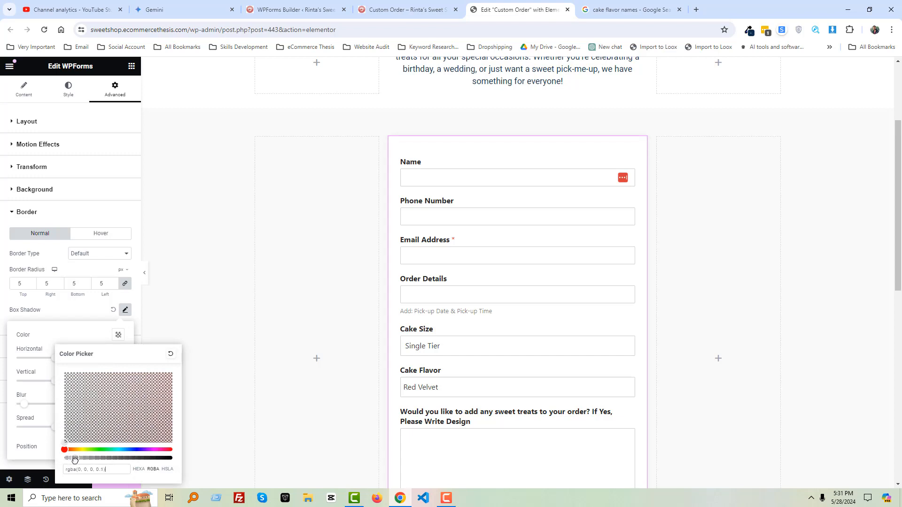
- Set the form widget's box shadow blur to 35 and spread to 10
left_click(98, 330)
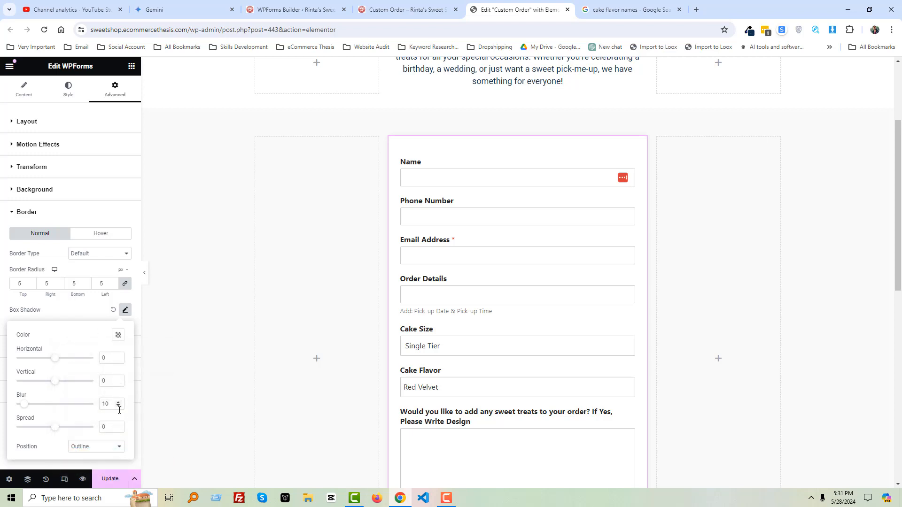
type("150")
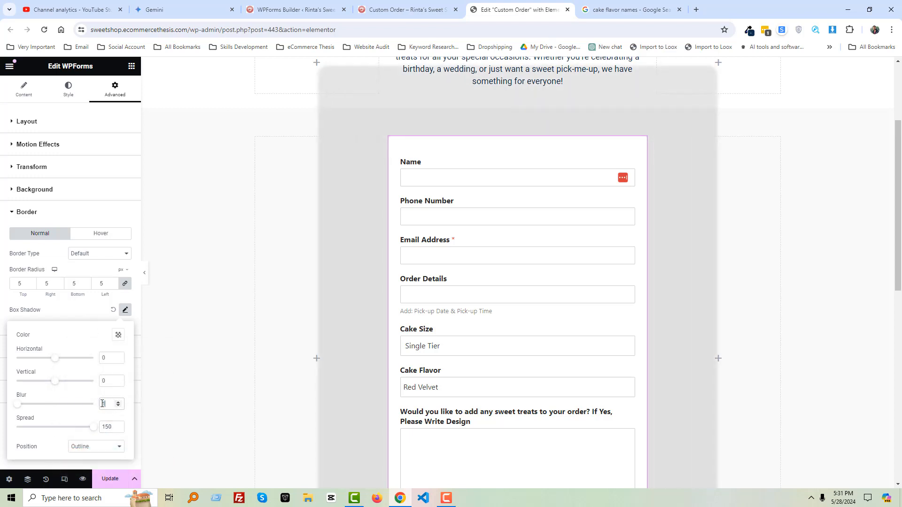
key("BackSpace")
type("35")
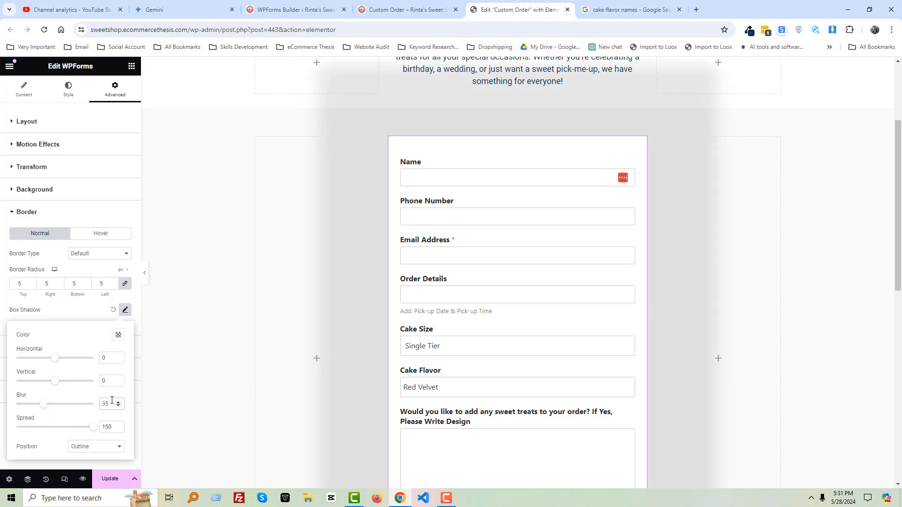
left_click(109, 427)
type("10")
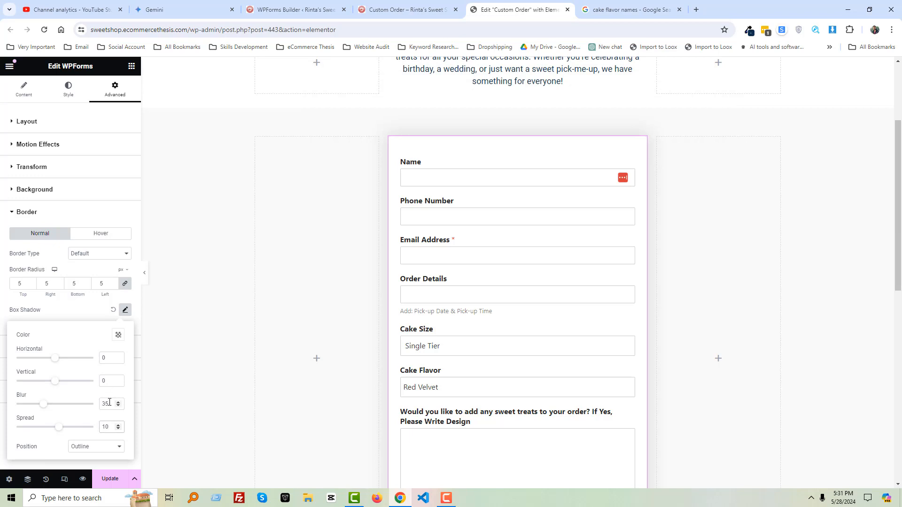
type("100")
left_click(118, 334)
left_click(181, 316)
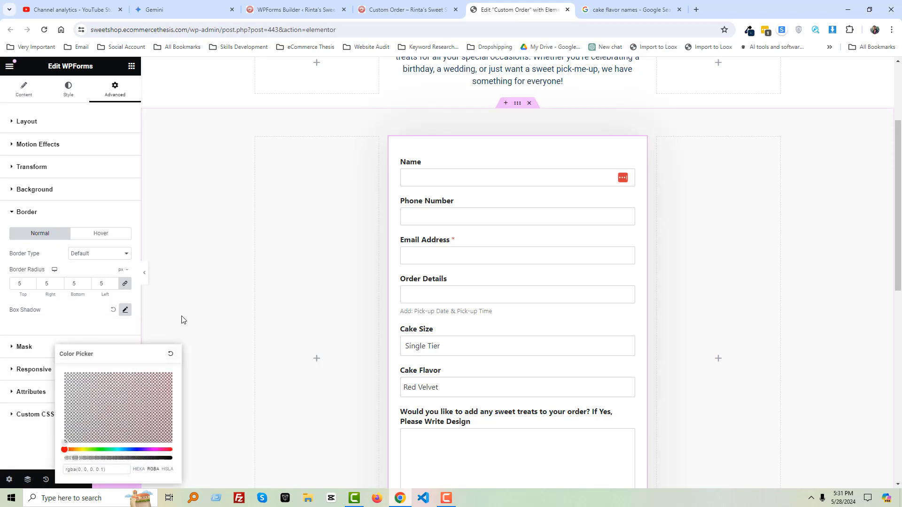
- Update the page to save the form styling
scroll(289, 308, "down", 4)
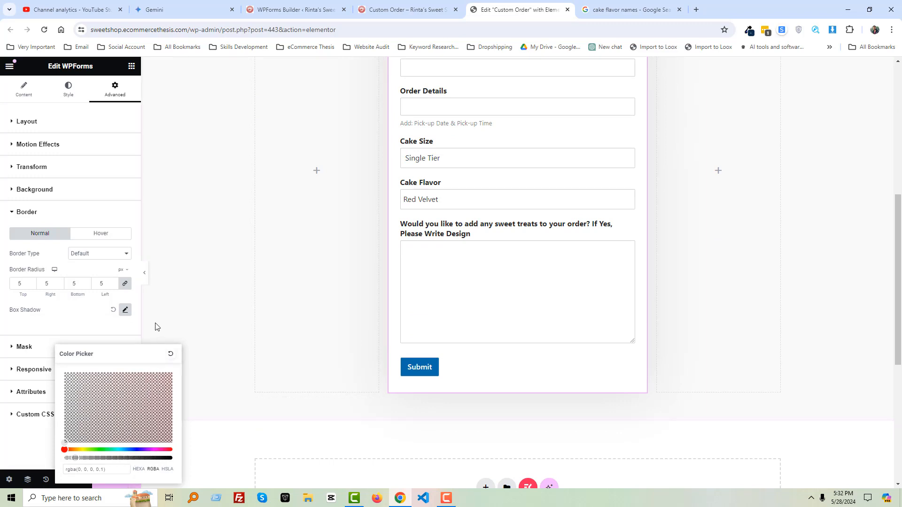
left_click(105, 318)
left_click(113, 480)
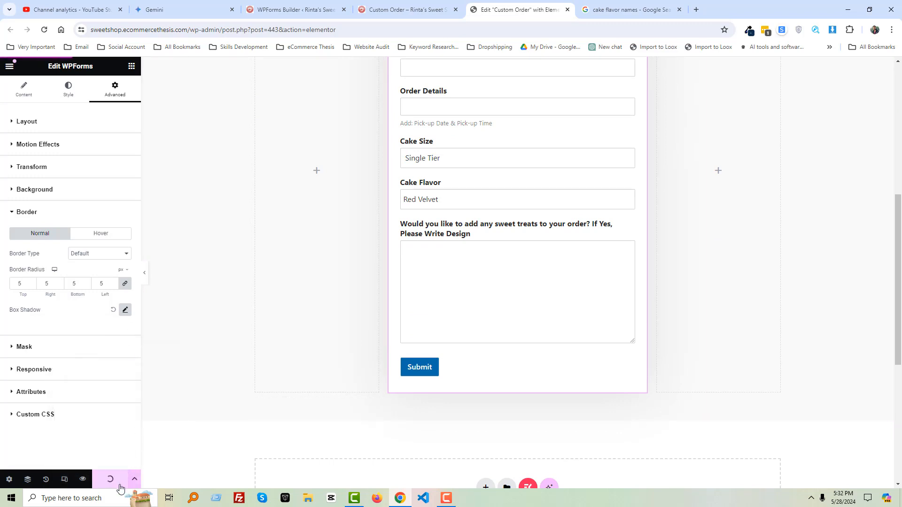
- Switch to the live Custom Order page tab and reload it
left_click(396, 11)
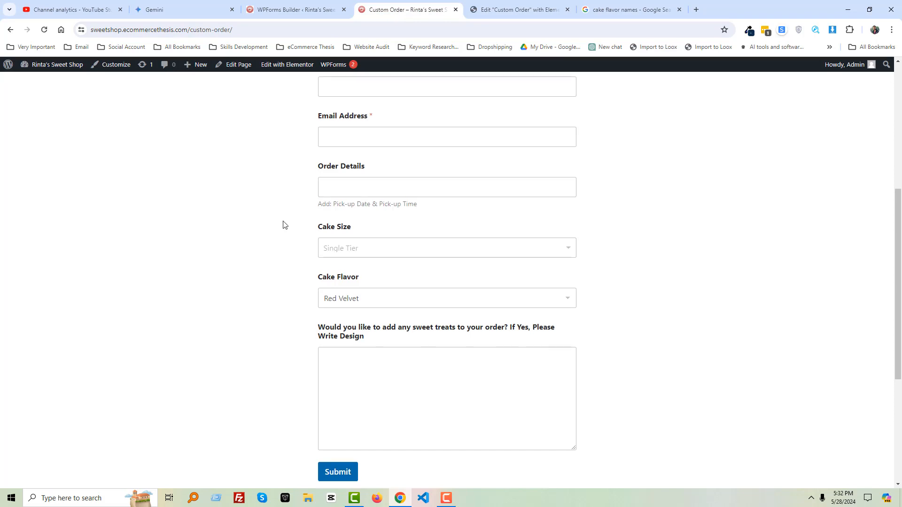
key("F5")
right_click(254, 250)
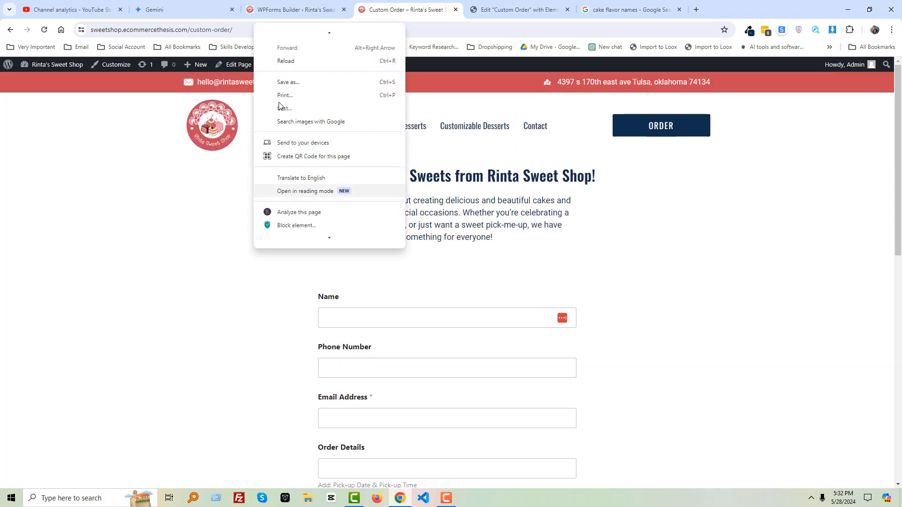
left_click(288, 63)
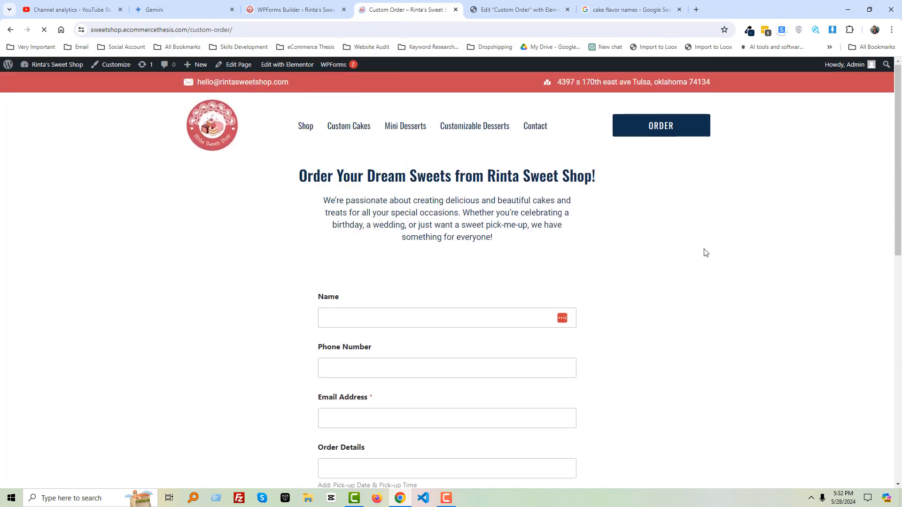
- Scroll through the live Custom Order page to review the styled order form
scroll(798, 255, "down", 4)
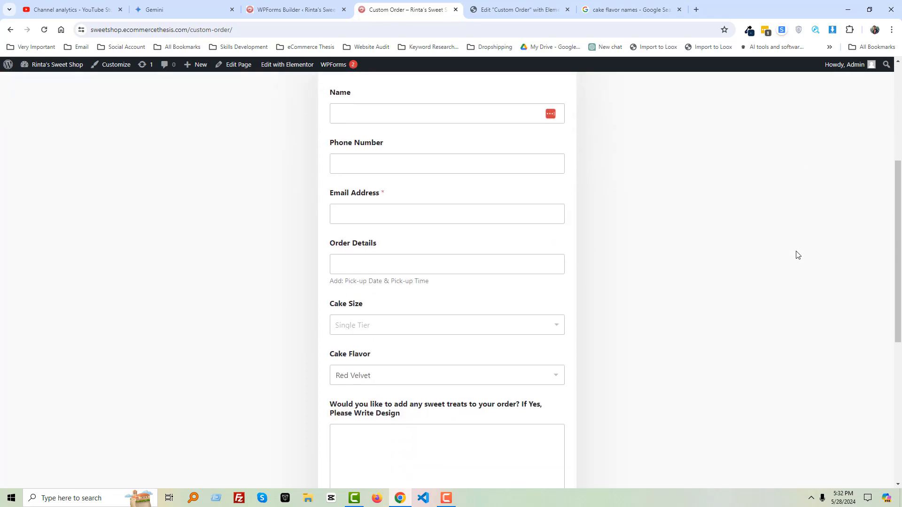
scroll(798, 256, "down", 5)
scroll(798, 255, "up", 10)
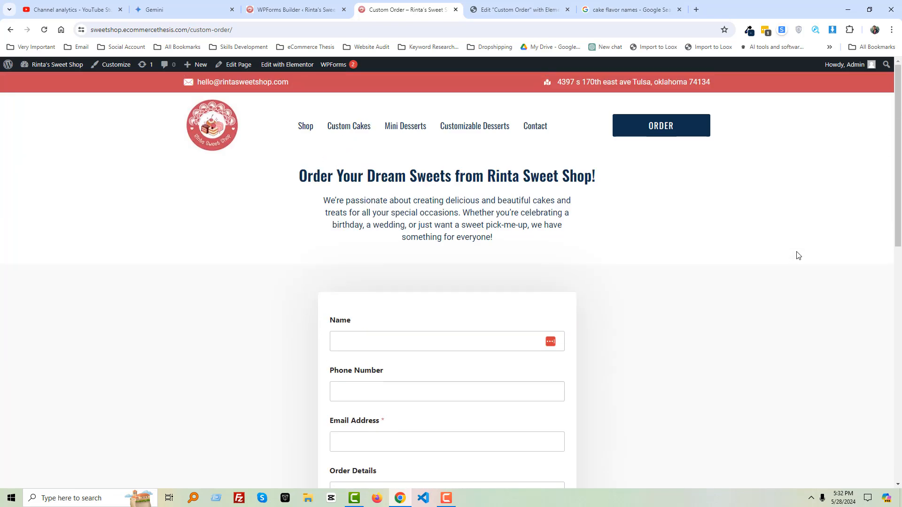
scroll(797, 256, "down", 10)
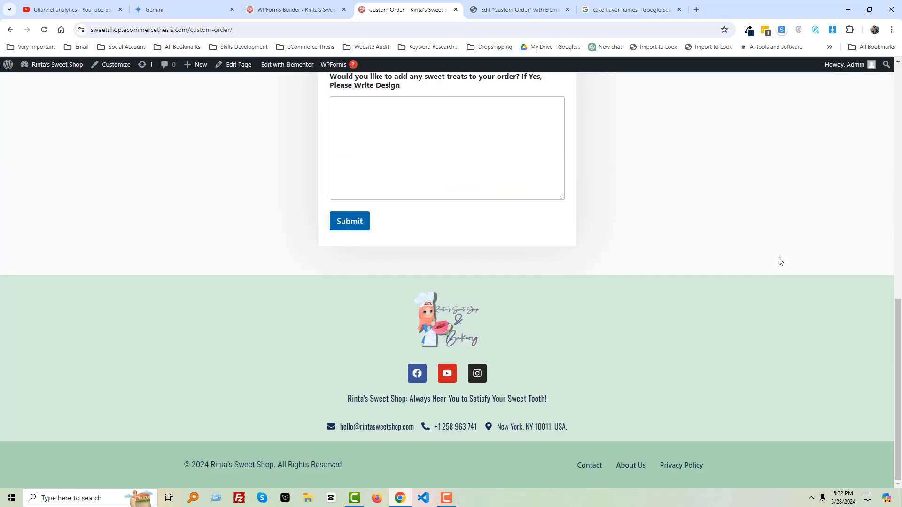
scroll(779, 261, "up", 4)
scroll(626, 299, "down", 4)
scroll(627, 299, "up", 12)
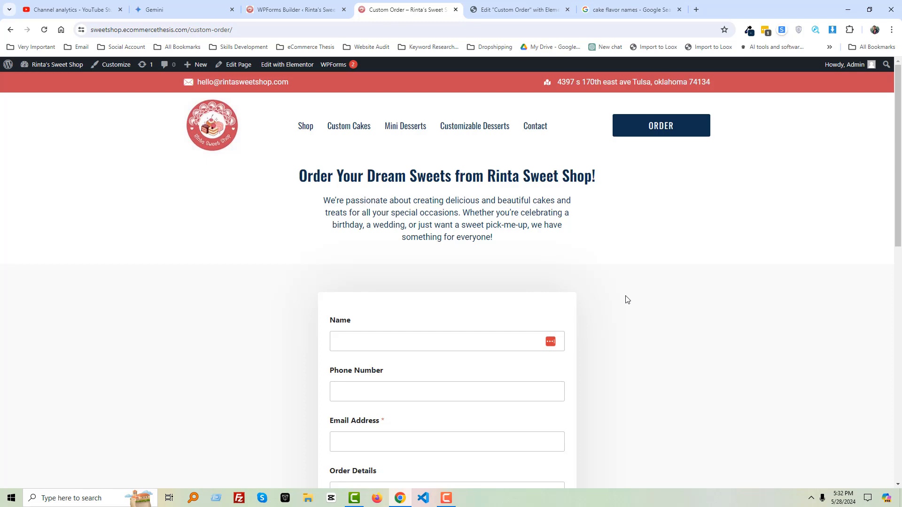
scroll(627, 299, "down", 10)
scroll(627, 299, "up", 10)
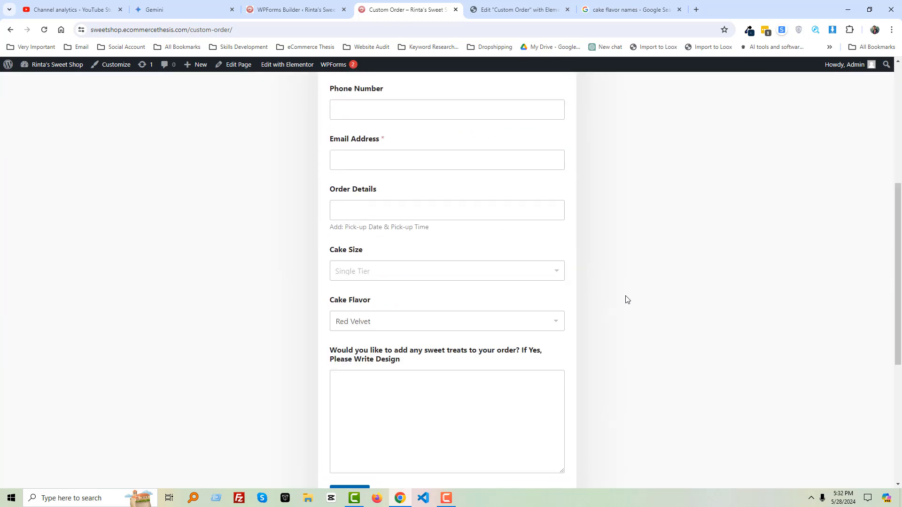